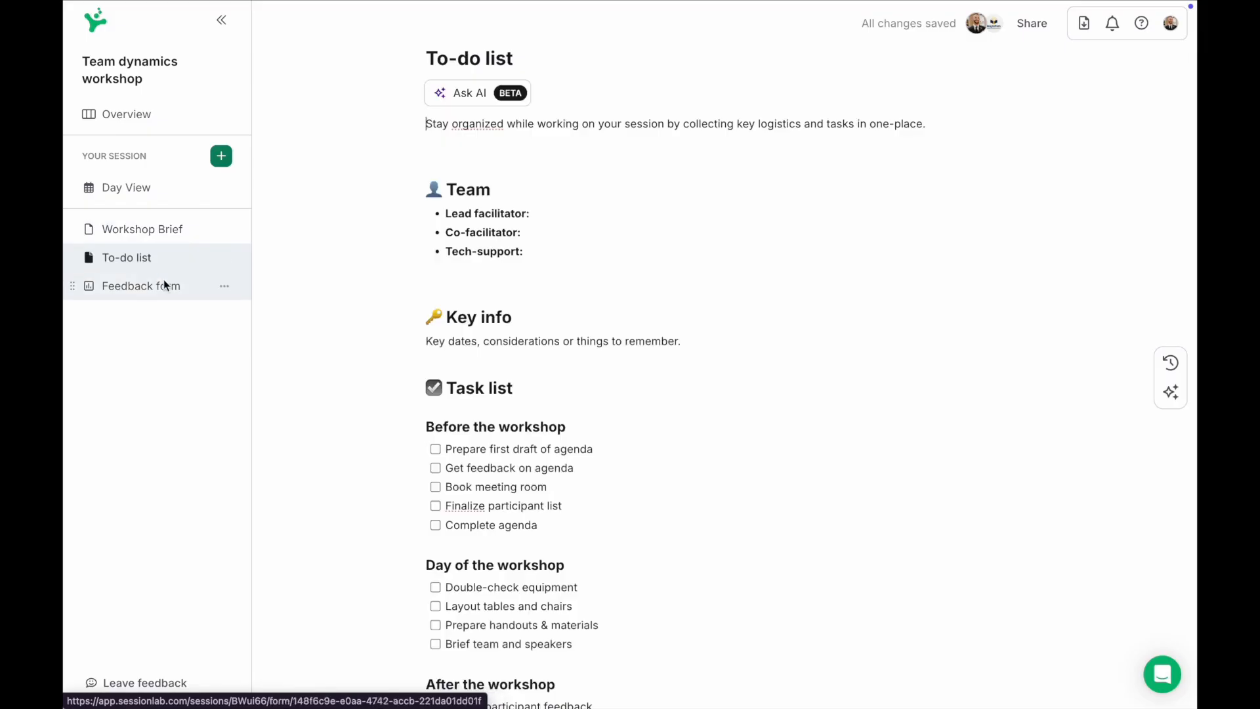
Open the session's Feedback form.
click(164, 286)
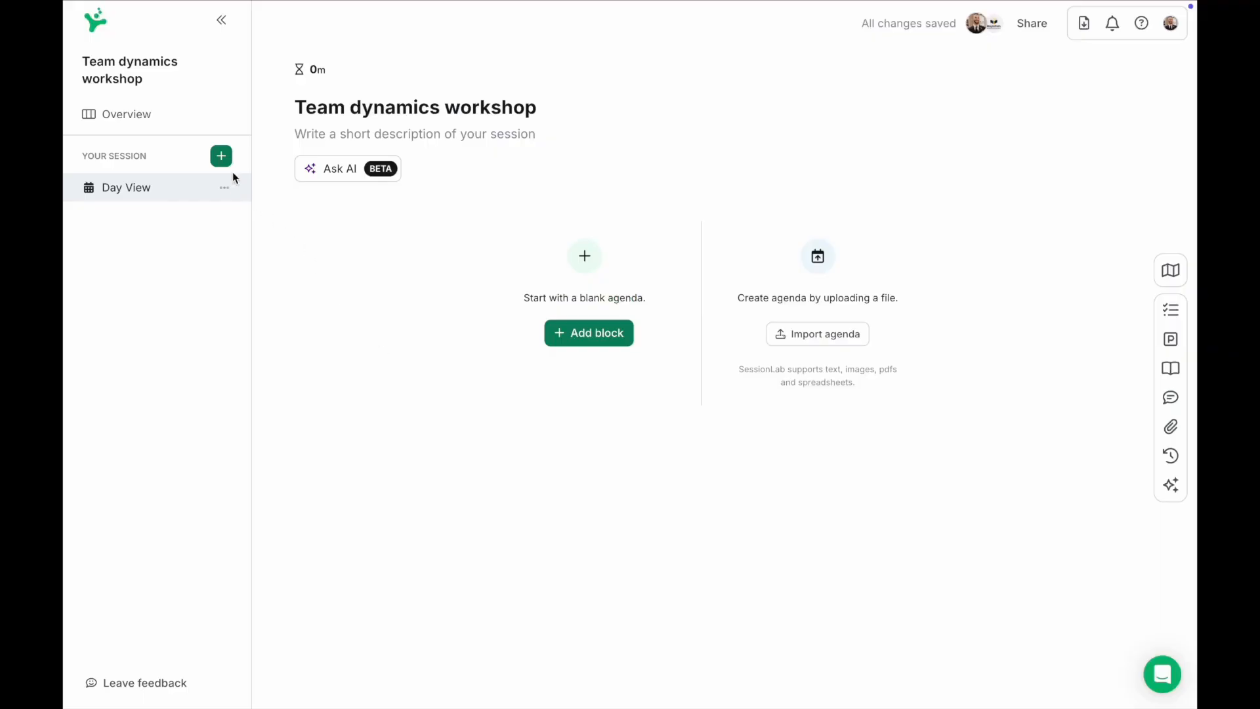
Start adding a new page to the Team dynamics workshop session.
click(226, 160)
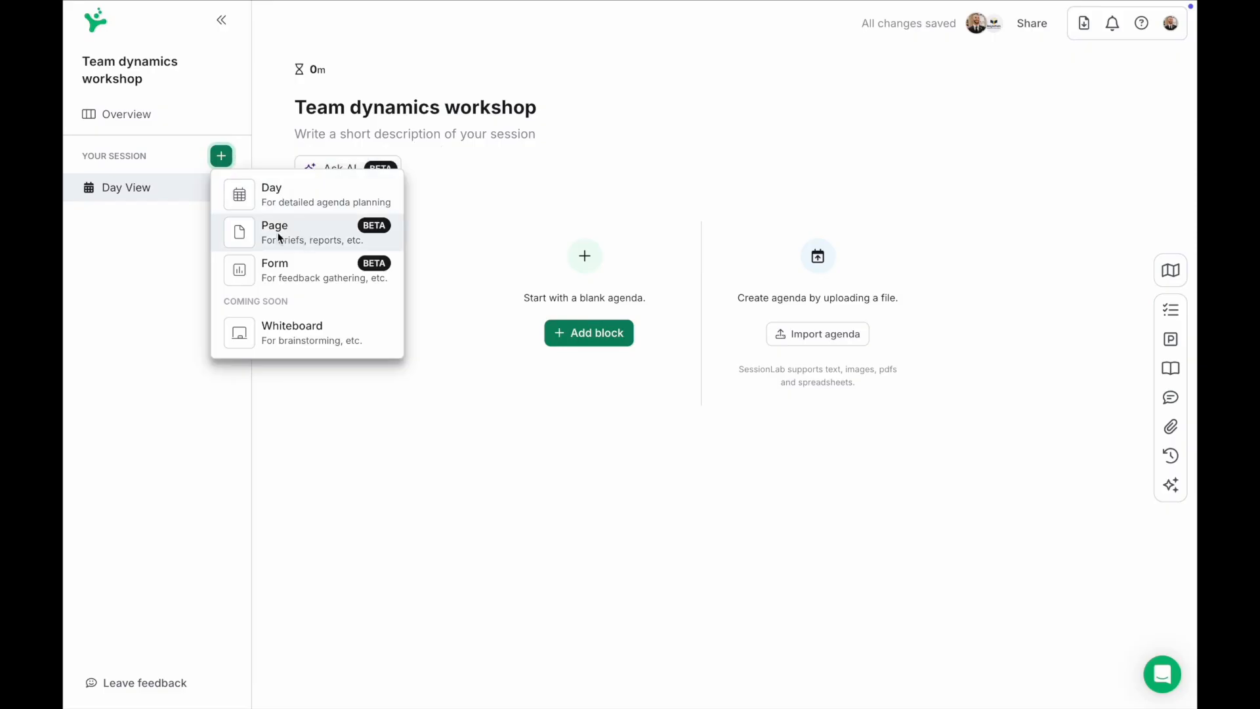
click(321, 230)
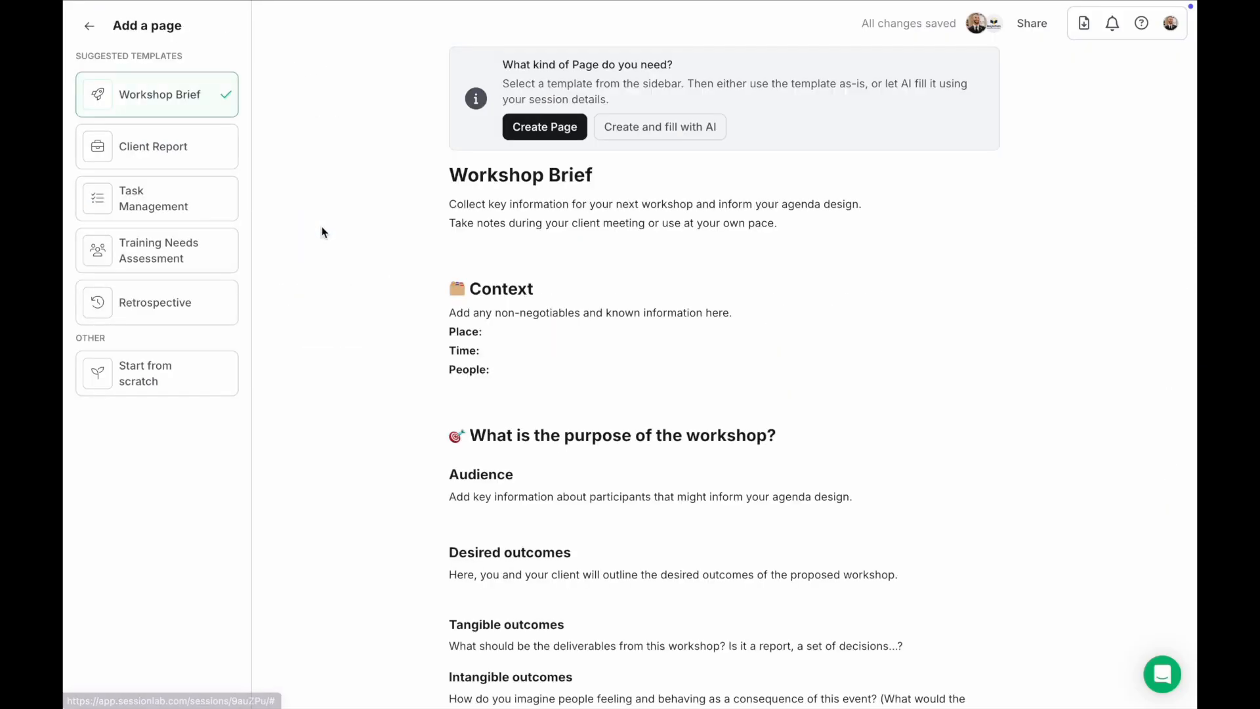
Examine the sections of the Workshop Brief page template, from Context through to Next steps.
scroll(382, 289, down, 1)
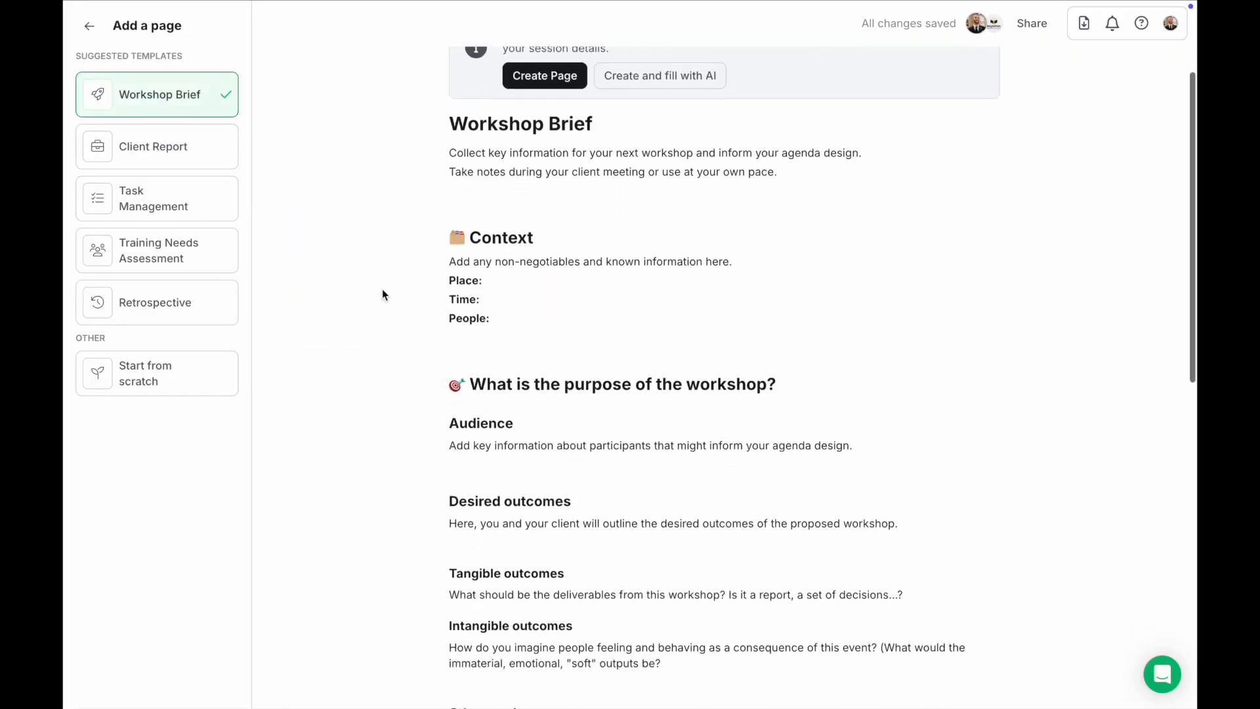
scroll(382, 290, down, 1)
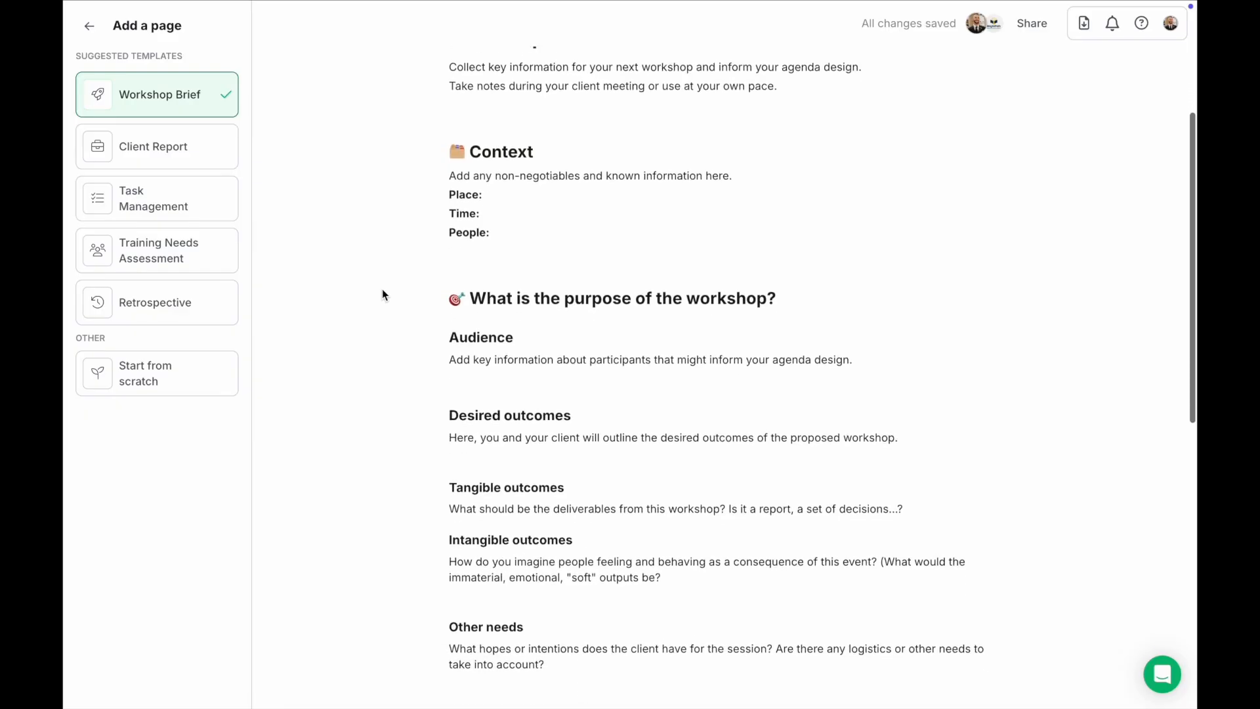
scroll(382, 290, down, 1)
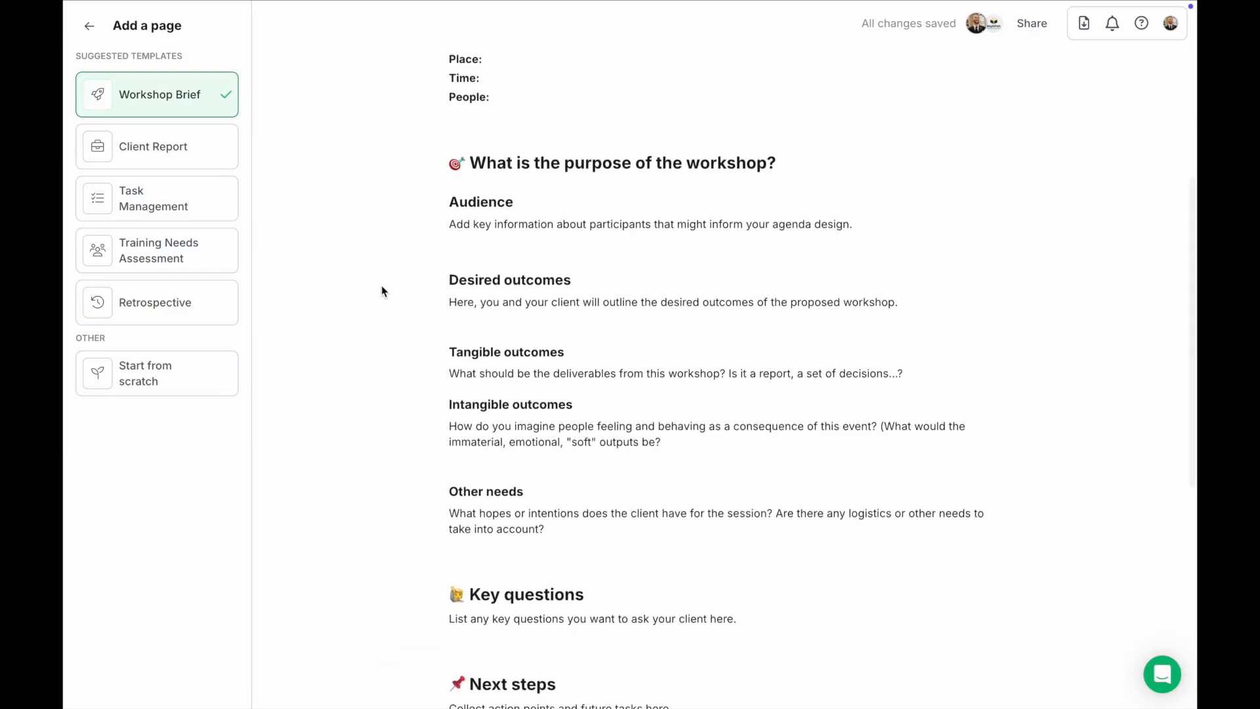
scroll(382, 290, down, 1)
scroll(382, 291, down, 1)
scroll(382, 291, up, 1)
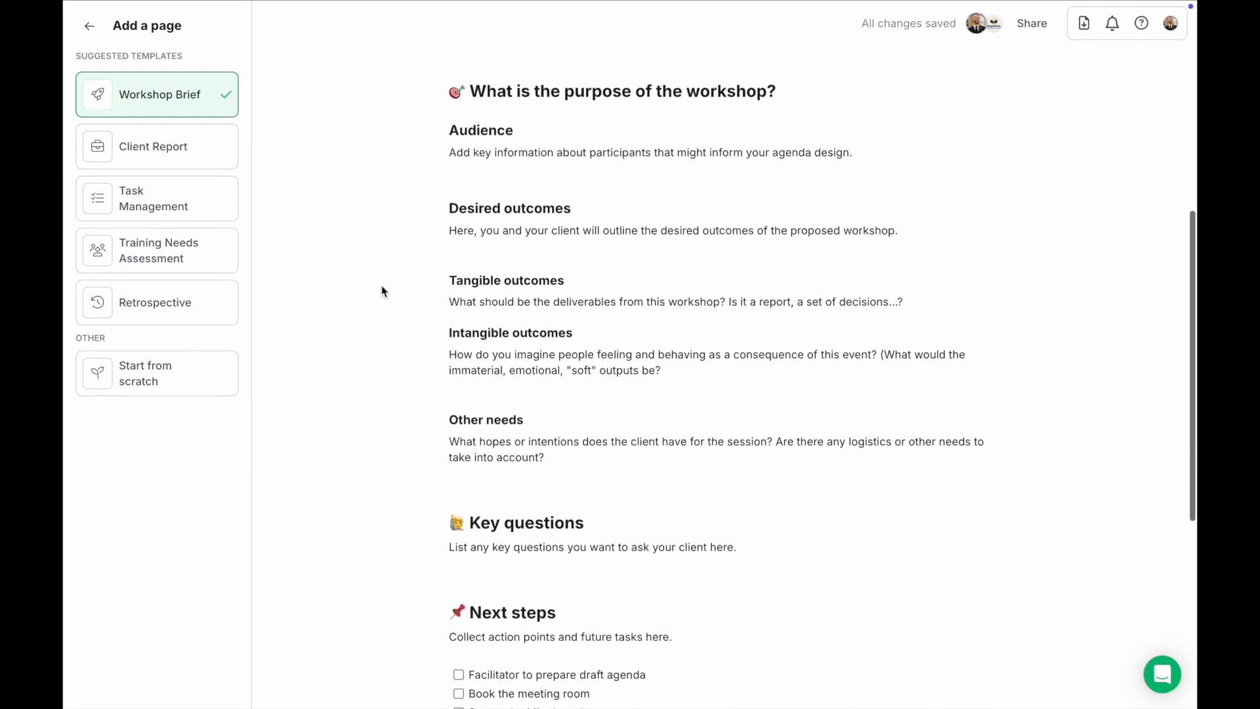
scroll(381, 291, up, 2)
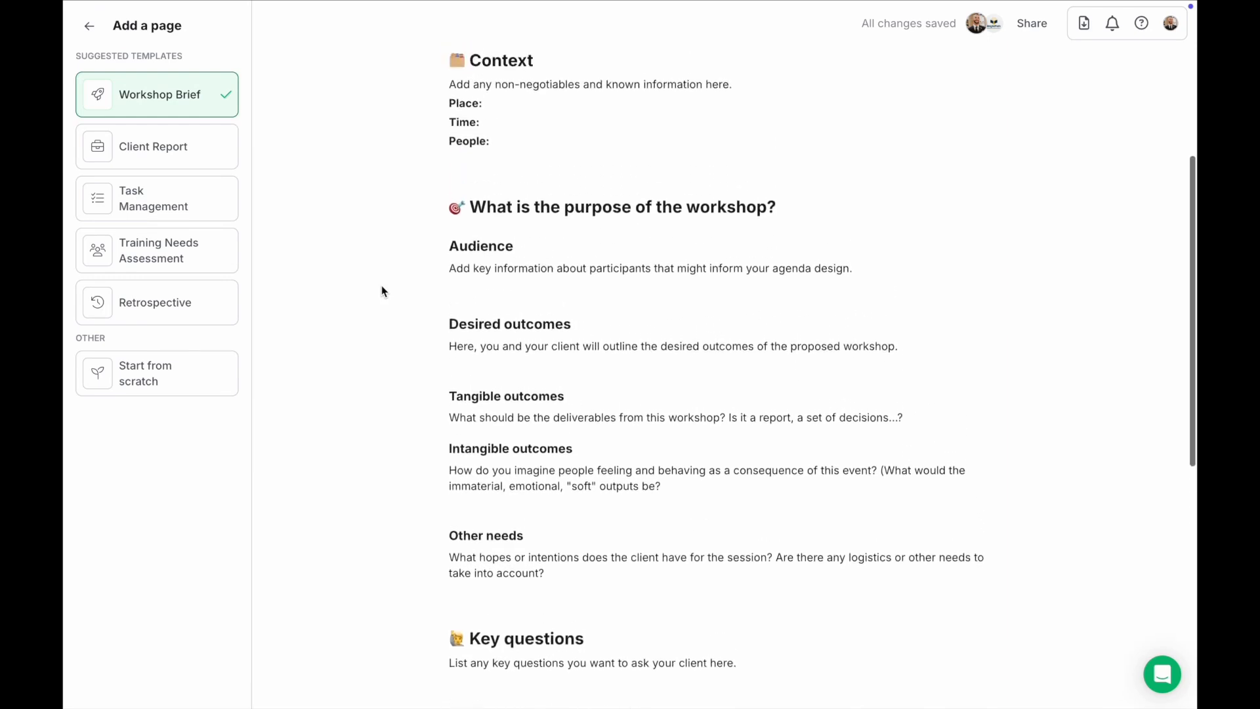
scroll(382, 290, up, 3)
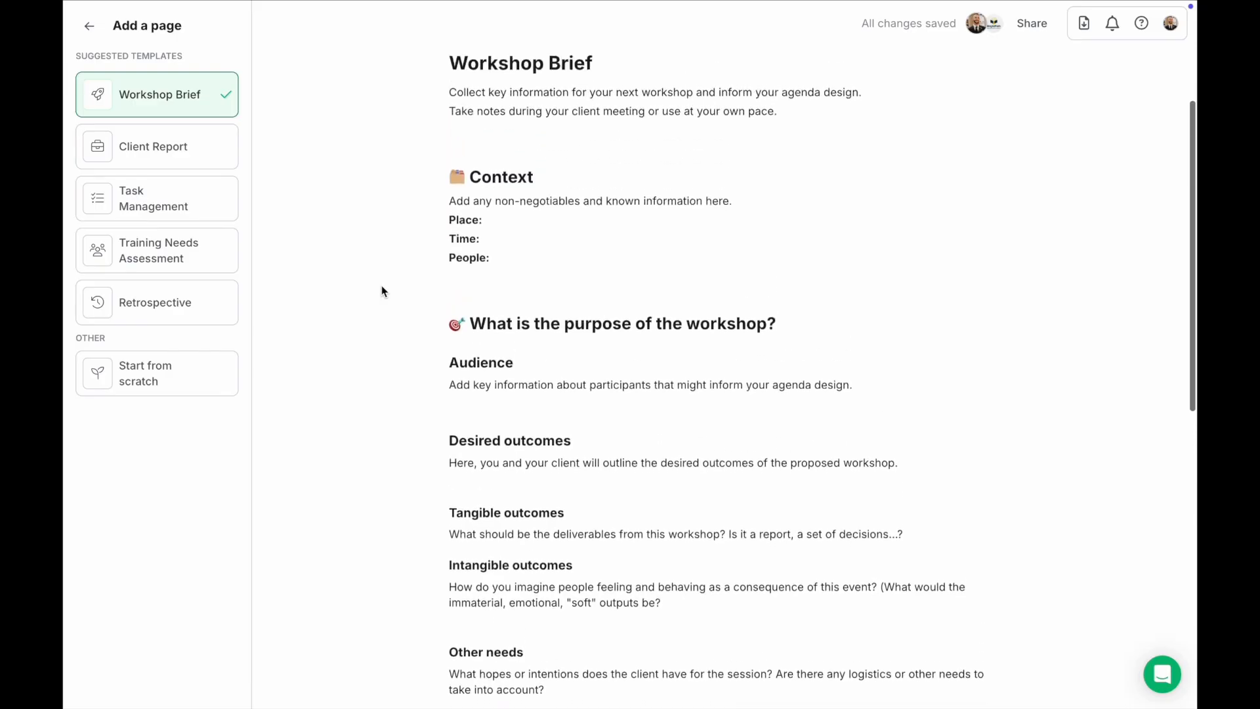
scroll(382, 291, up, 2)
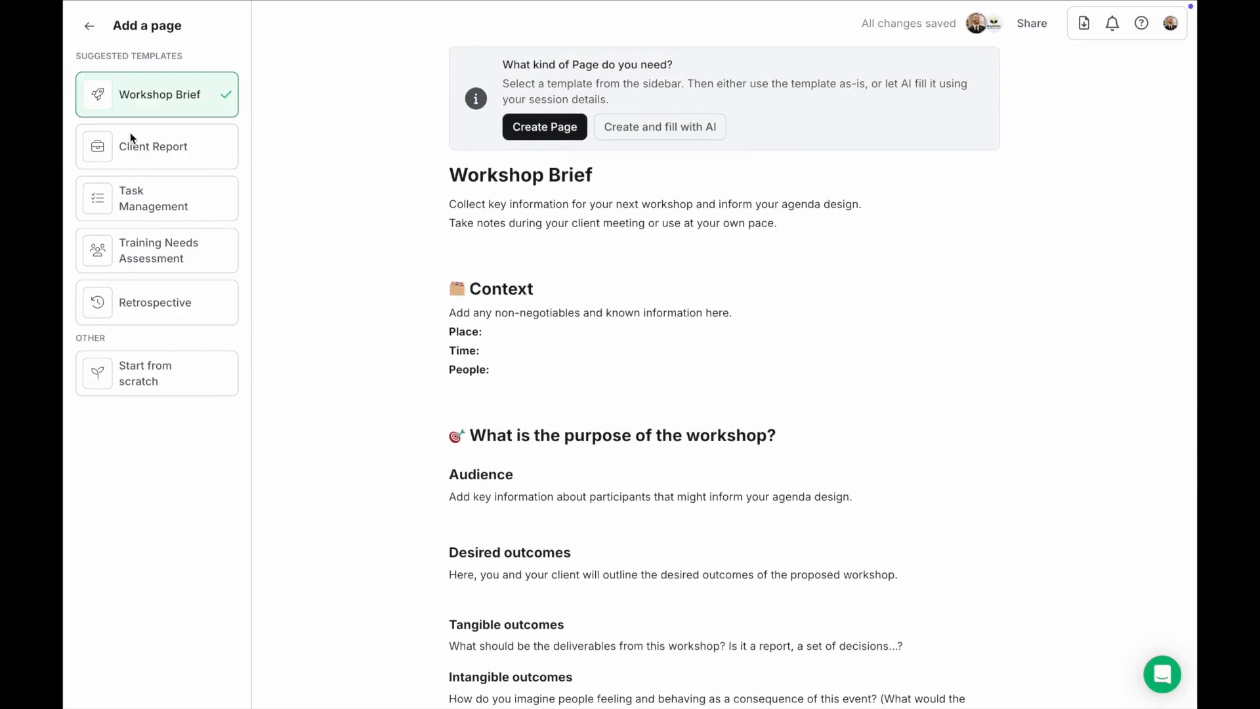
Preview the Client Report, Task Management, Training Needs Assessment, Retrospective and start-from-scratch page templates.
click(189, 161)
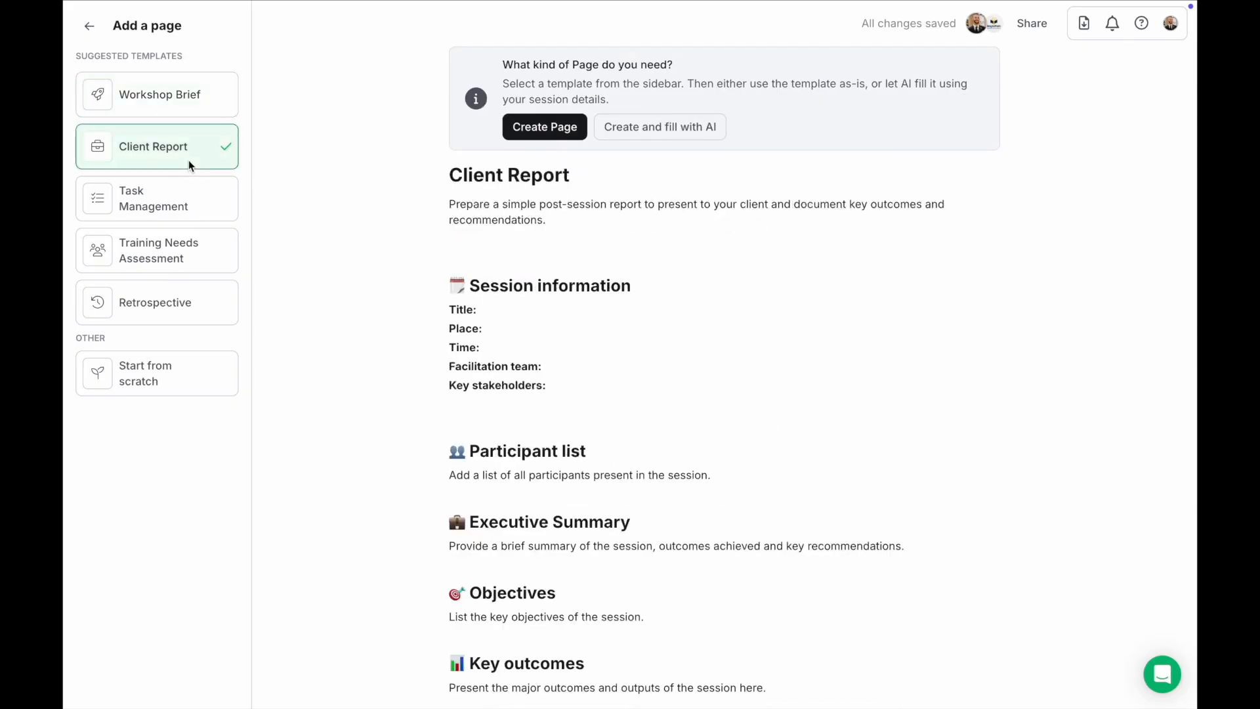
click(187, 202)
click(188, 258)
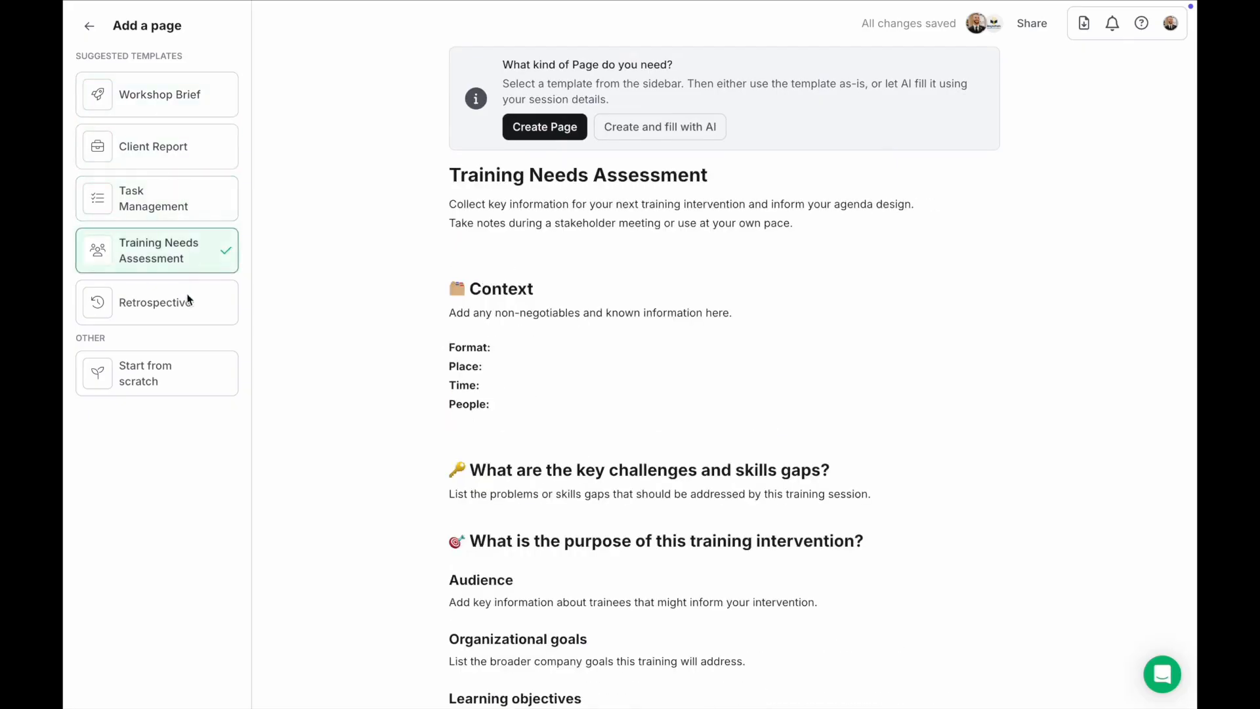
click(205, 305)
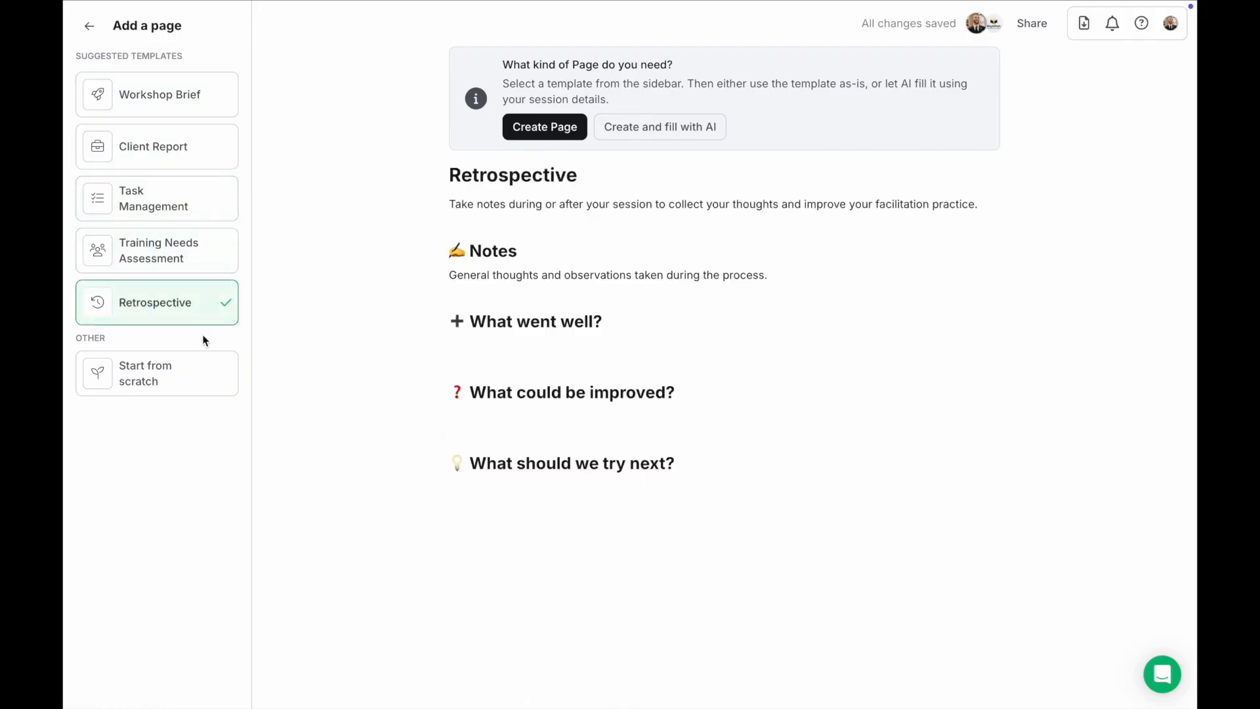
click(206, 372)
Create a page from the Workshop Brief template without AI filling.
click(192, 112)
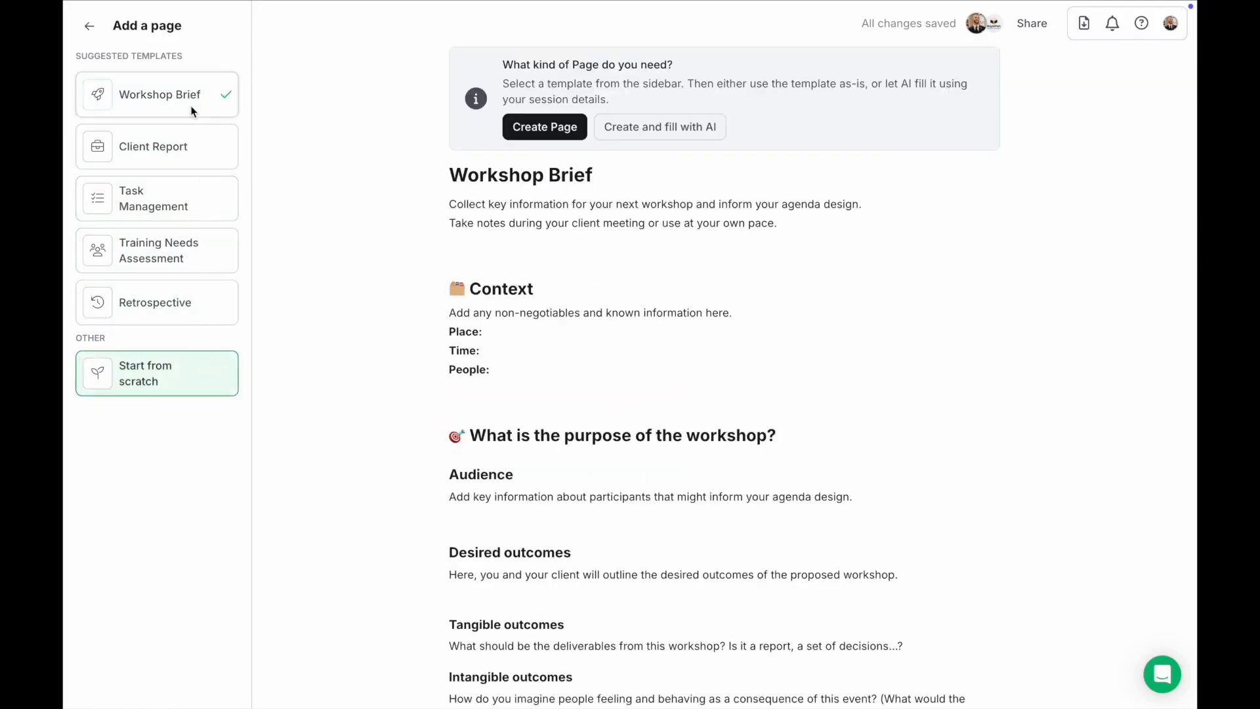
click(528, 126)
Look at the block commands for the empty line below People in the Context section, and open the page's AI assistant.
click(463, 340)
text(/)
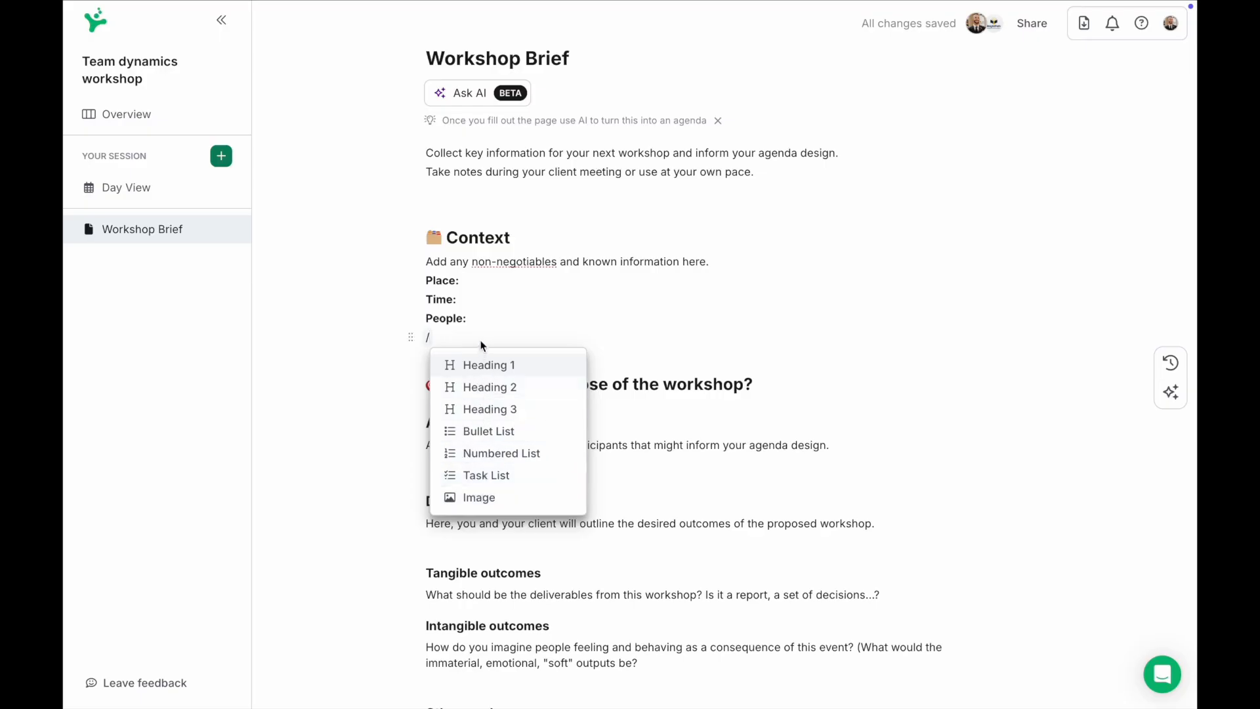
key(BackSpace)
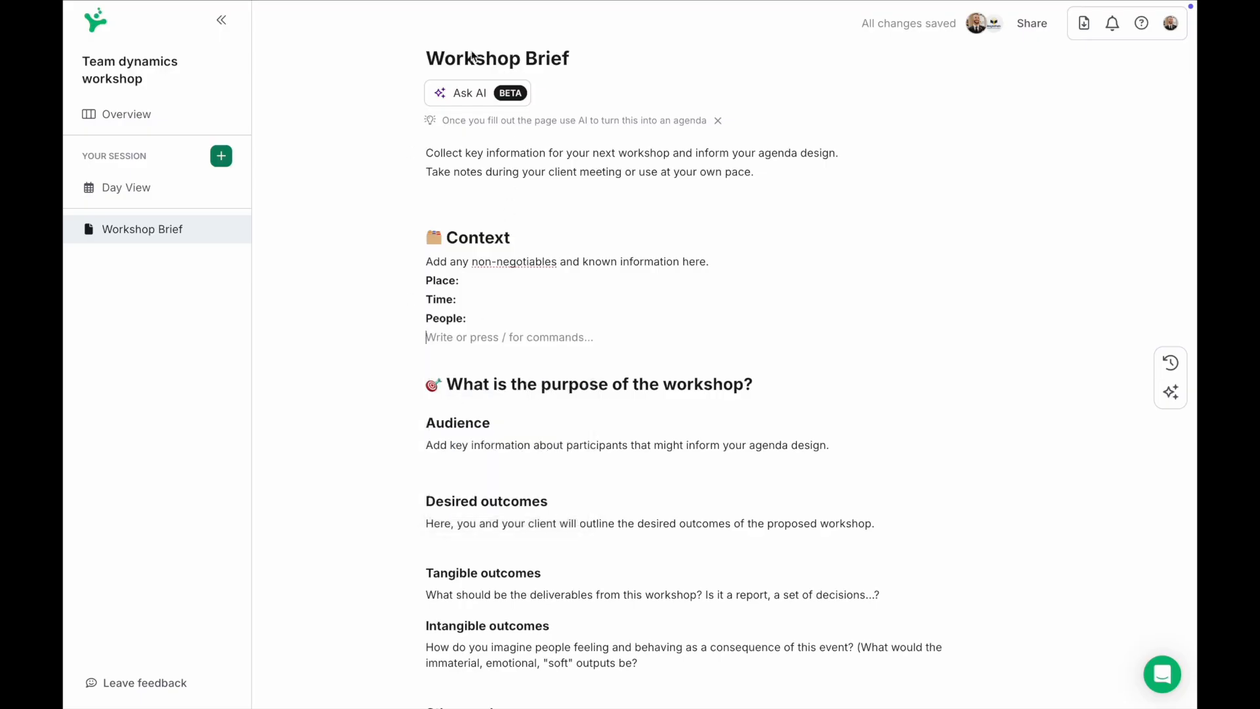
click(507, 95)
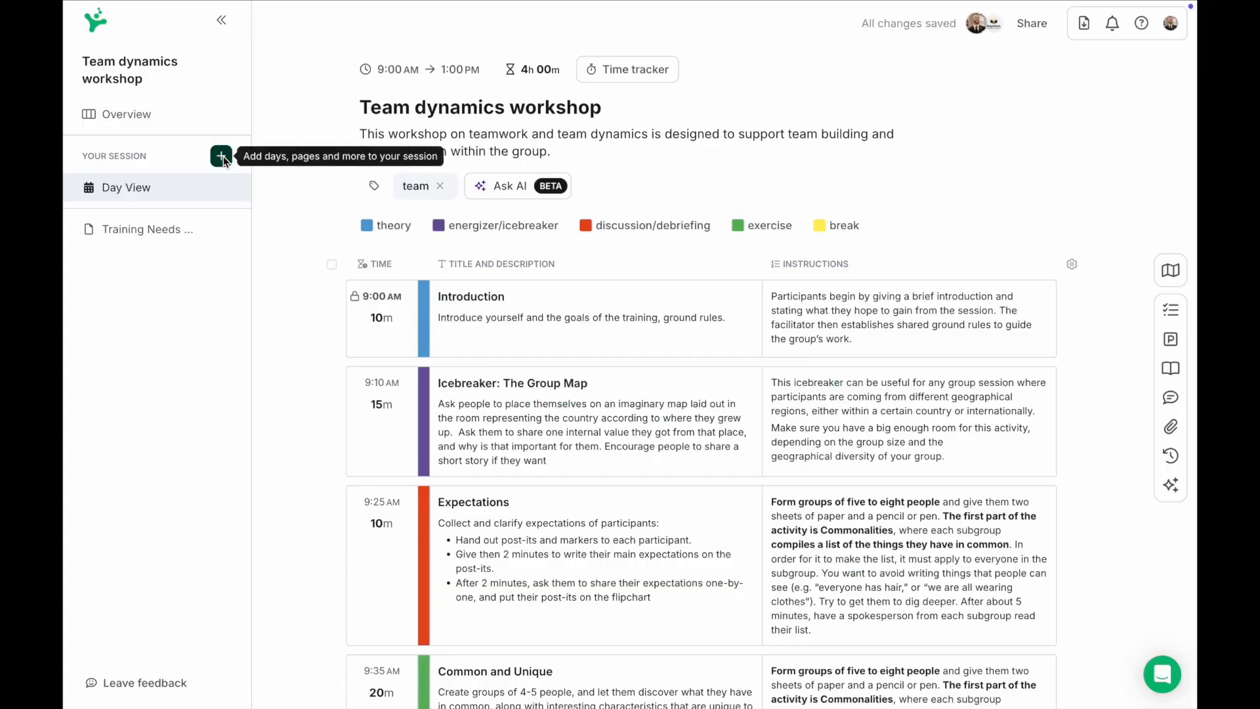
Start adding a form to the session and look through the questions of the Workshop feedback template.
click(222, 157)
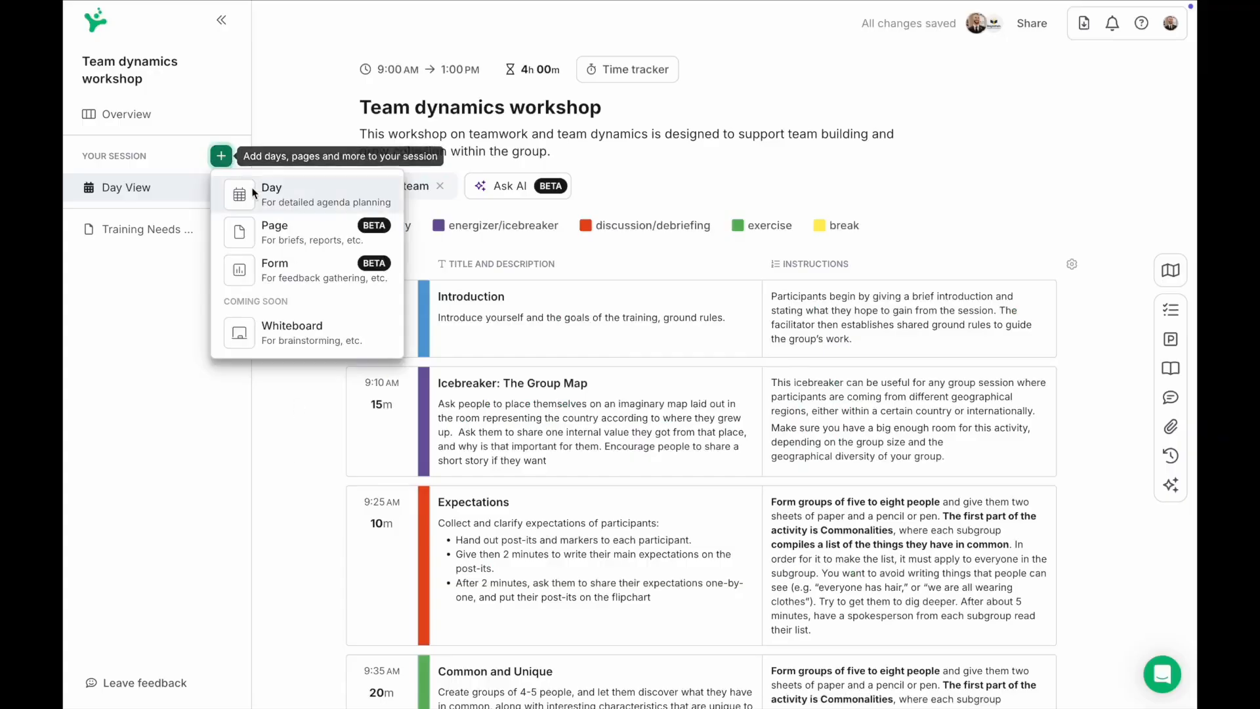
click(311, 269)
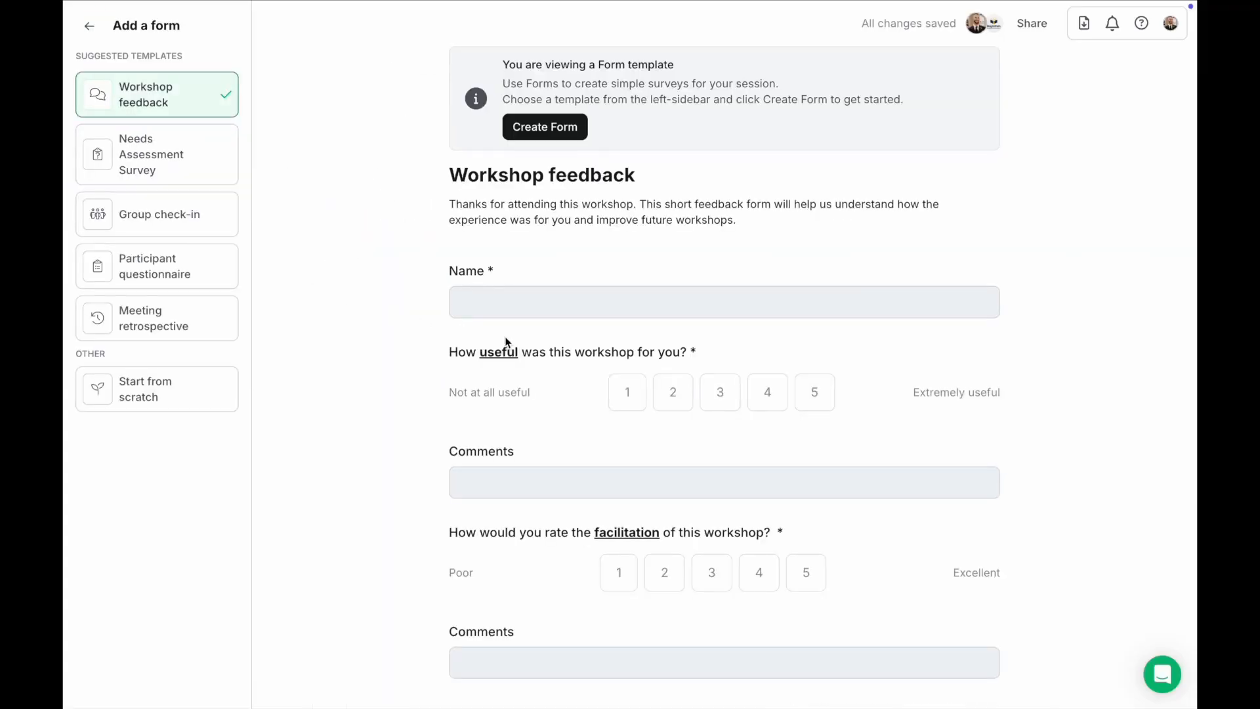
scroll(560, 351, down, 3)
scroll(560, 351, down, 5)
scroll(559, 348, down, 2)
scroll(559, 347, up, 3)
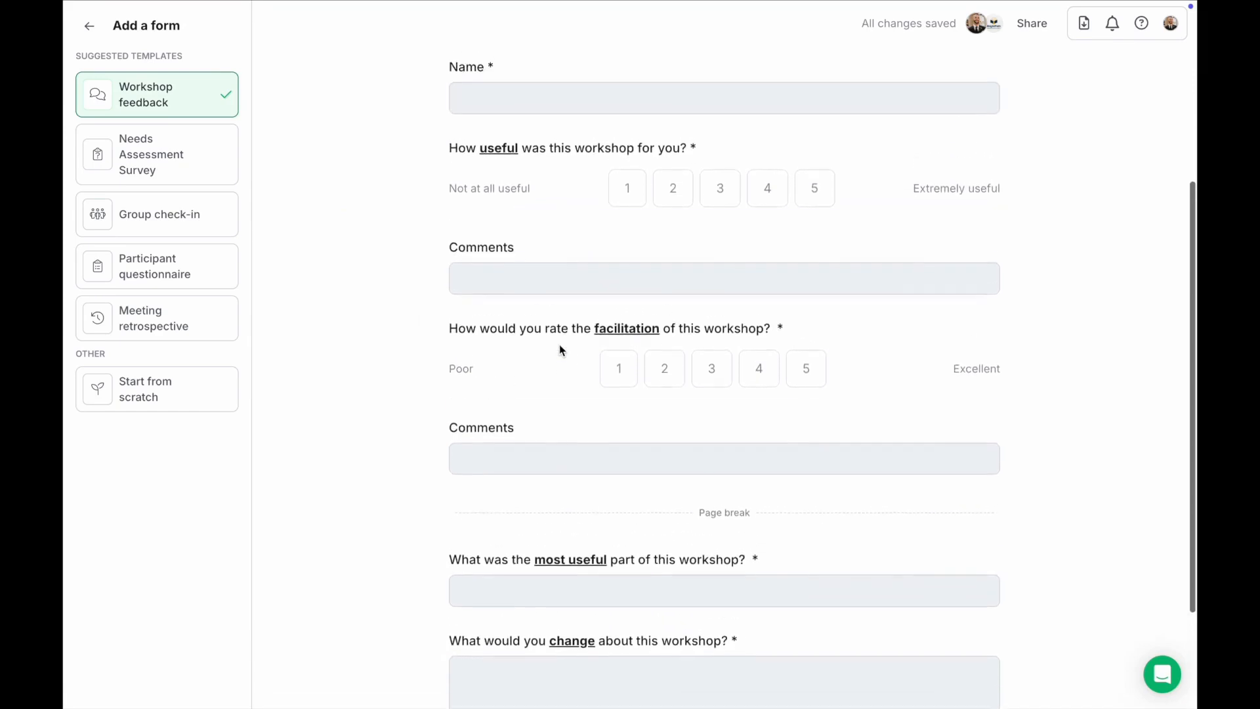
scroll(559, 343, up, 6)
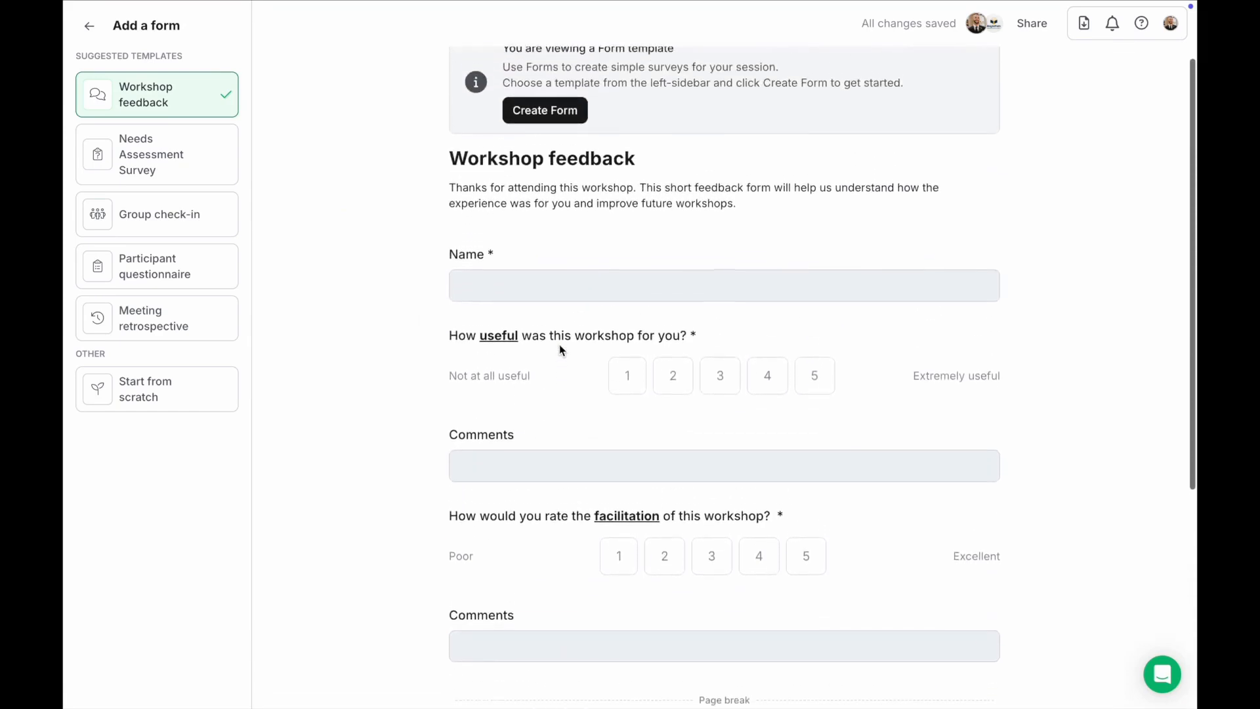
scroll(559, 344, up, 1)
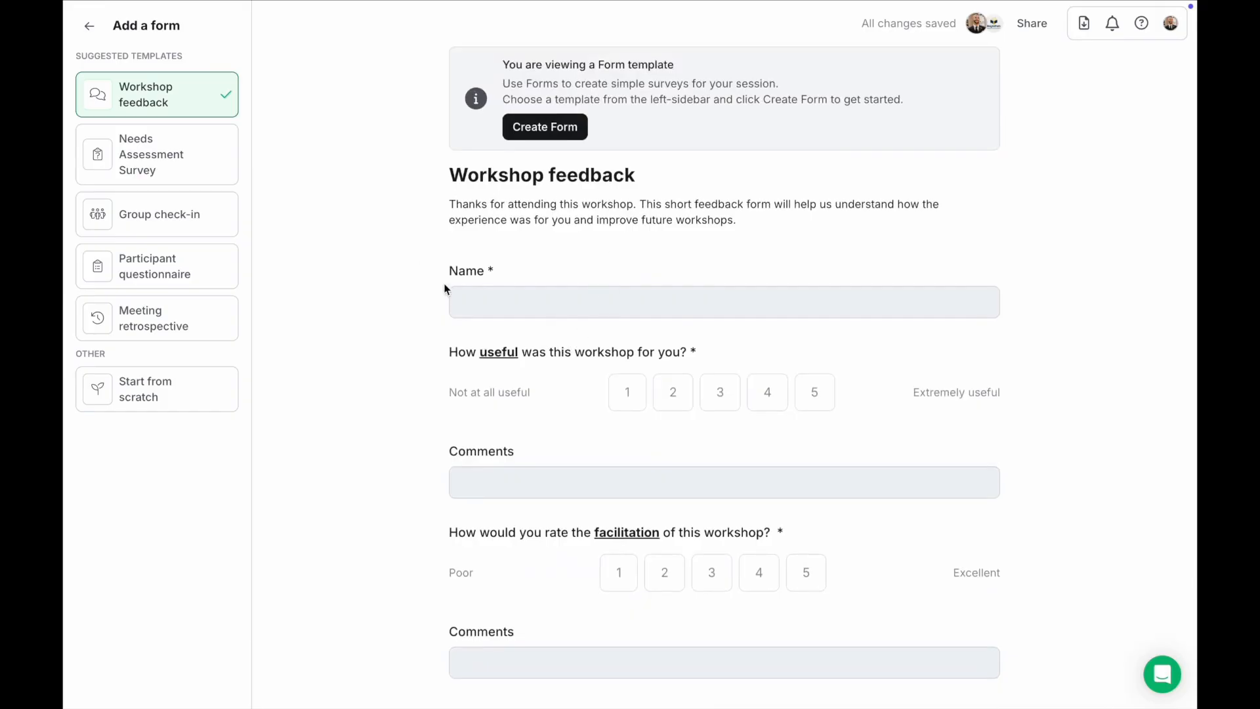
Preview the Needs Assessment Survey, Group check-in, Participant questionnaire, Meeting retrospective and start-from-scratch form templates.
click(194, 174)
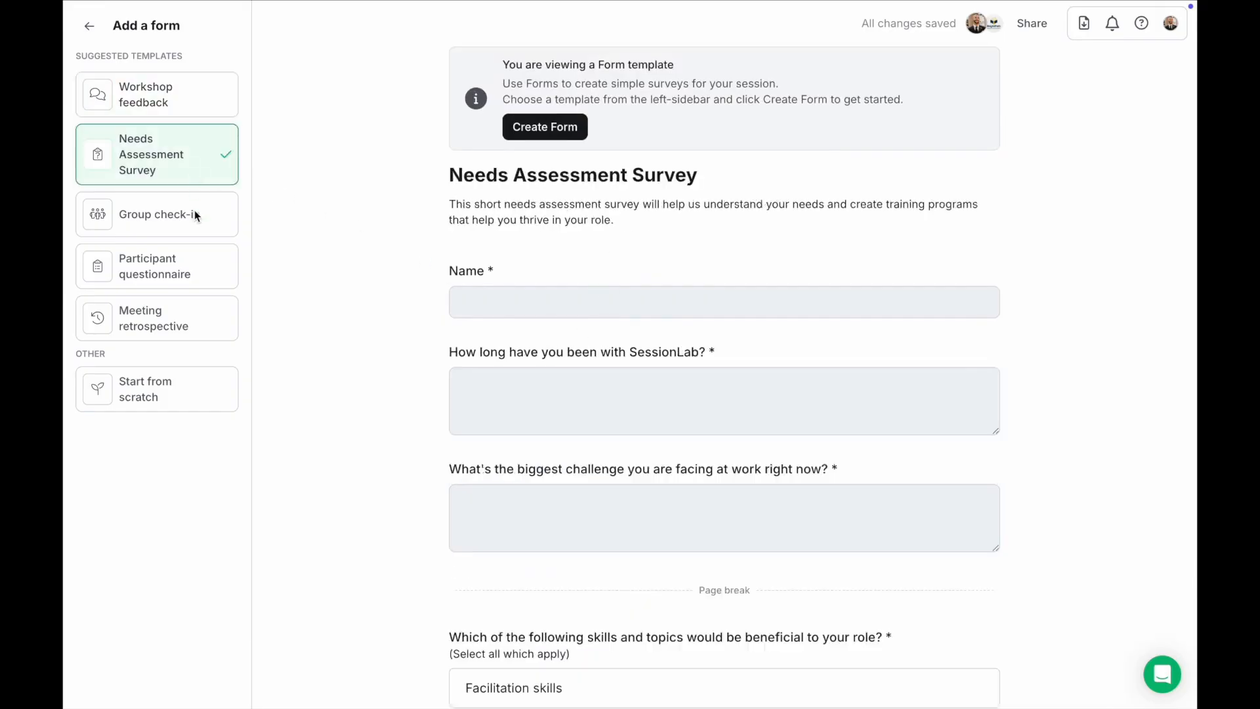
click(193, 210)
click(192, 257)
click(192, 316)
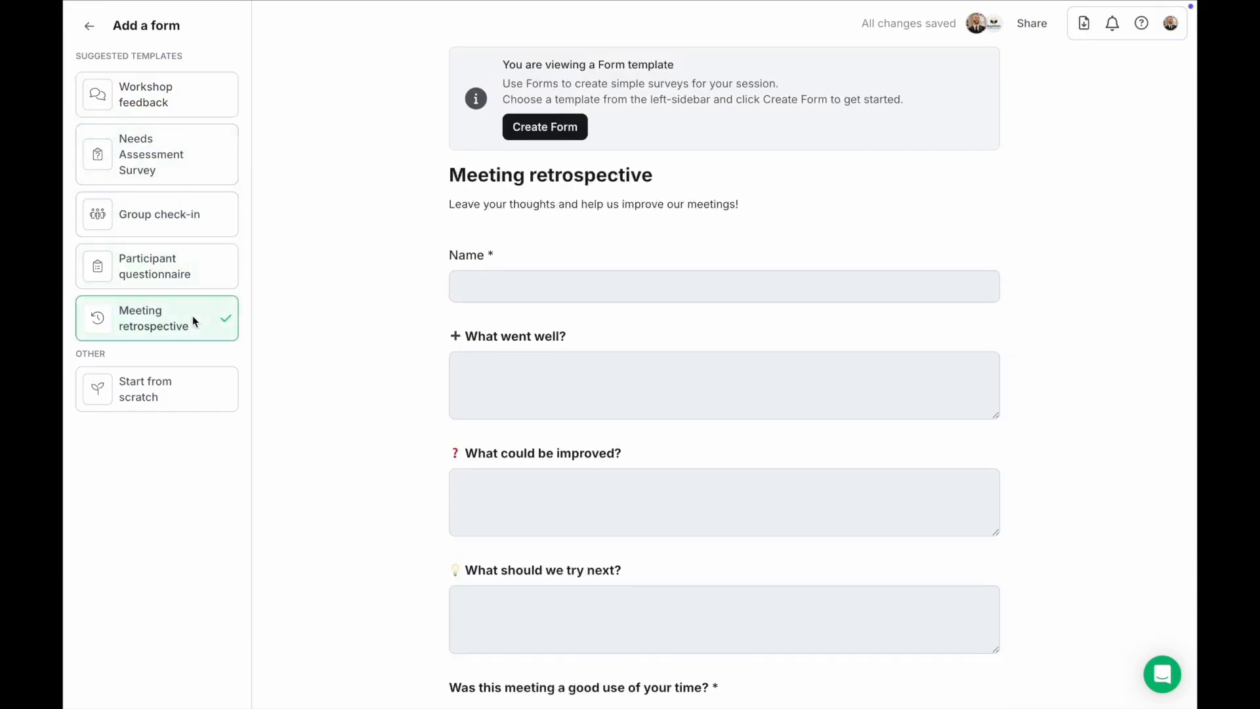
click(172, 391)
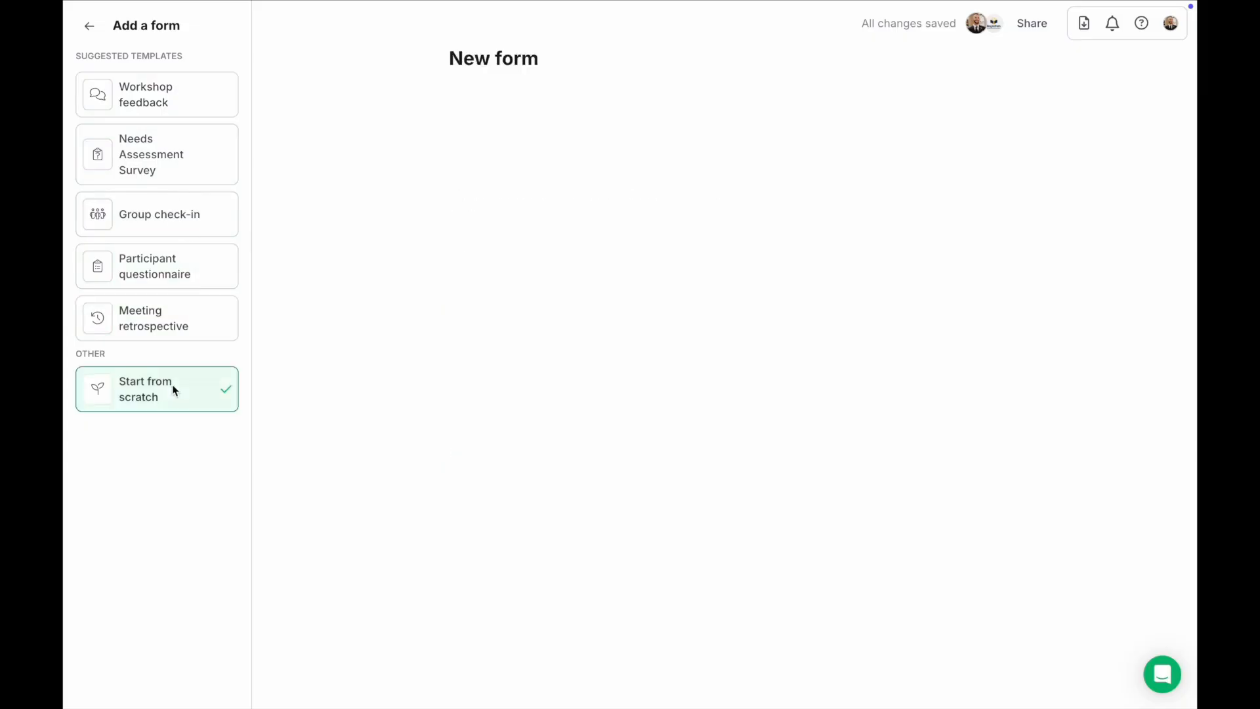
Create a form from the Needs Assessment Survey template.
click(170, 164)
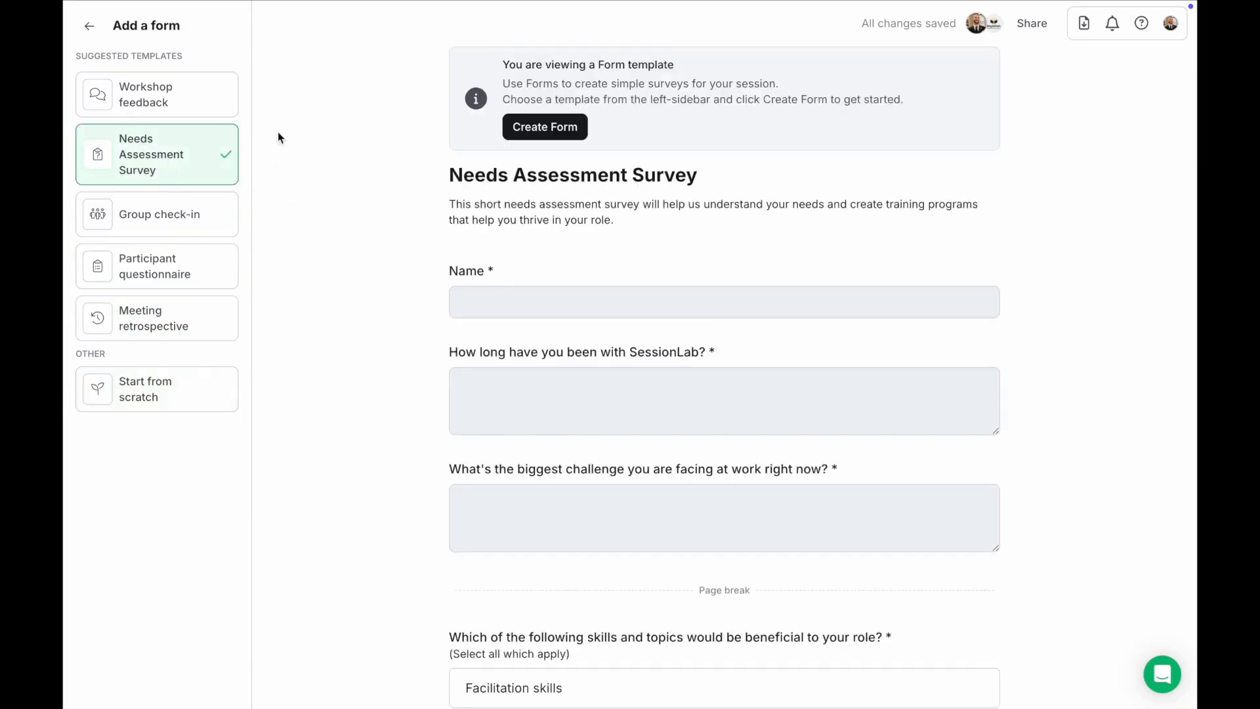
click(534, 128)
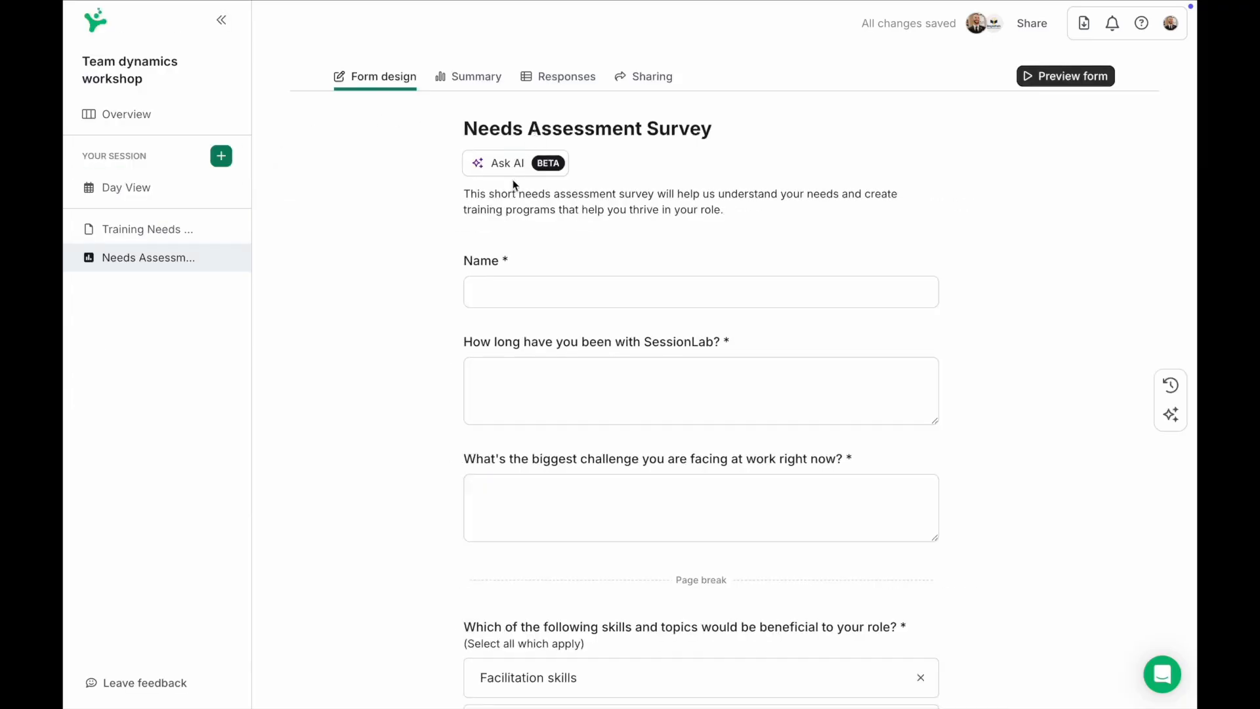
Look at the question and block types that can be inserted below the survey's introduction, and at the form's AI suggestions.
text(/)
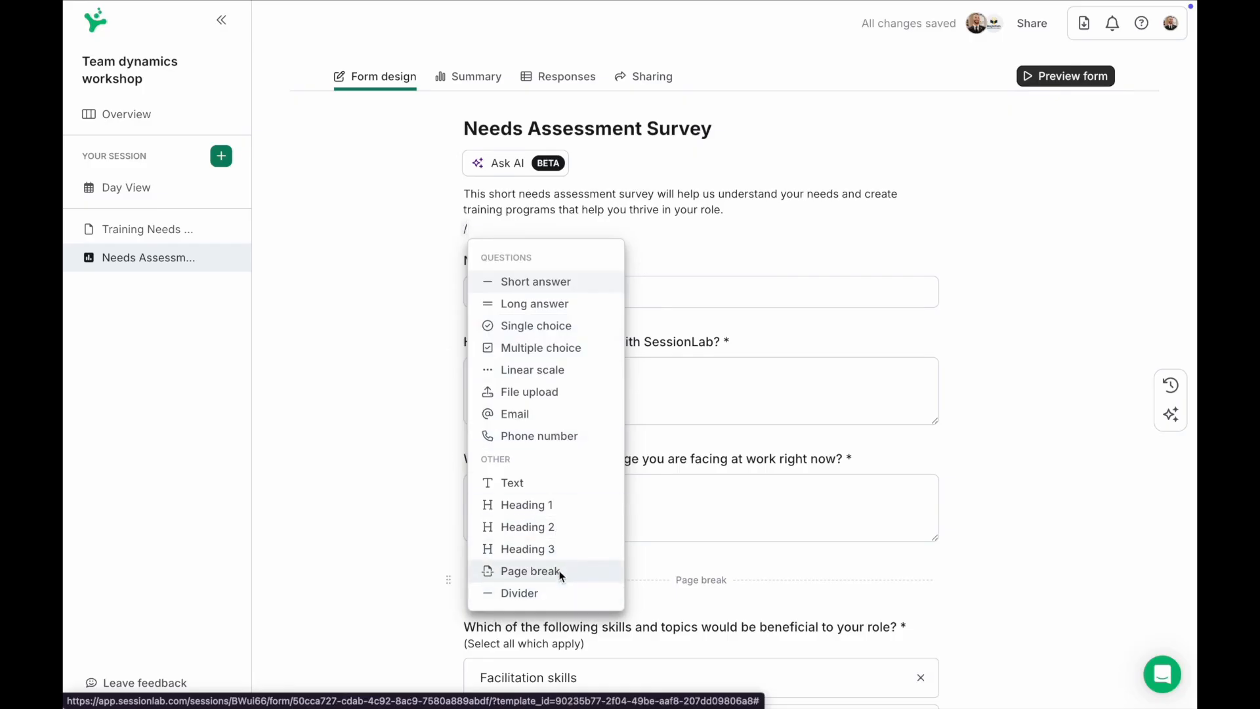
key(BackSpace)
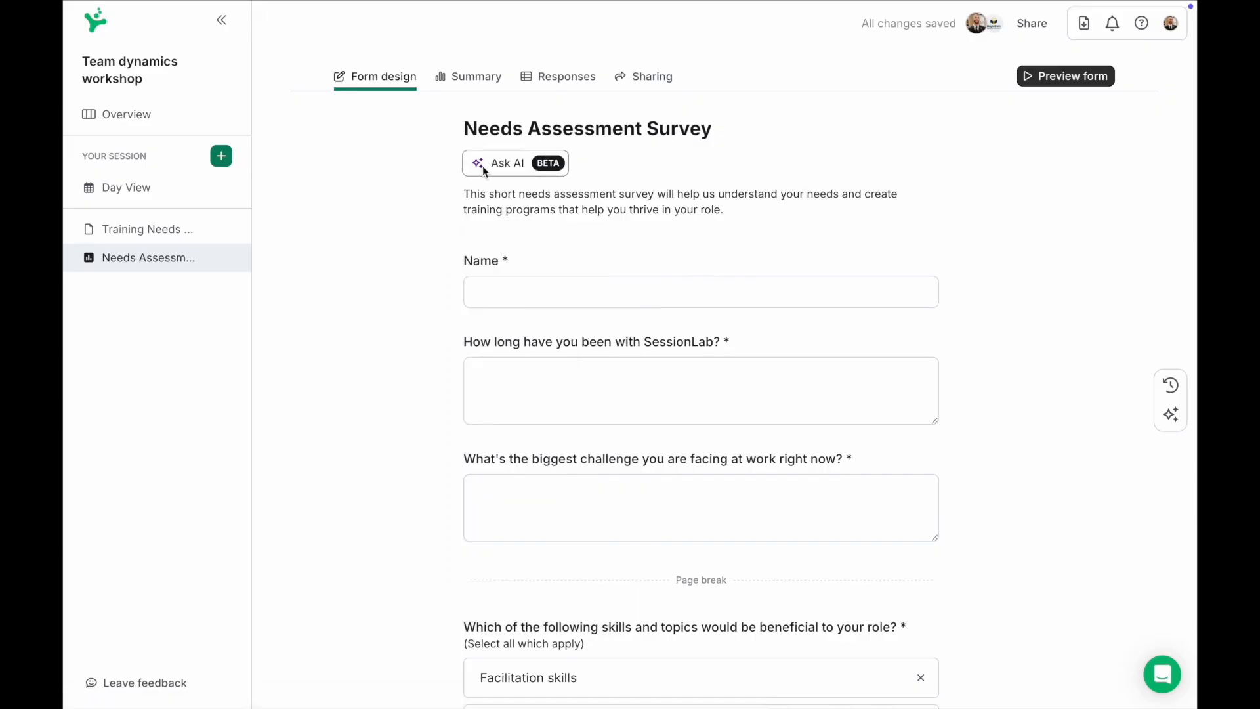
click(522, 167)
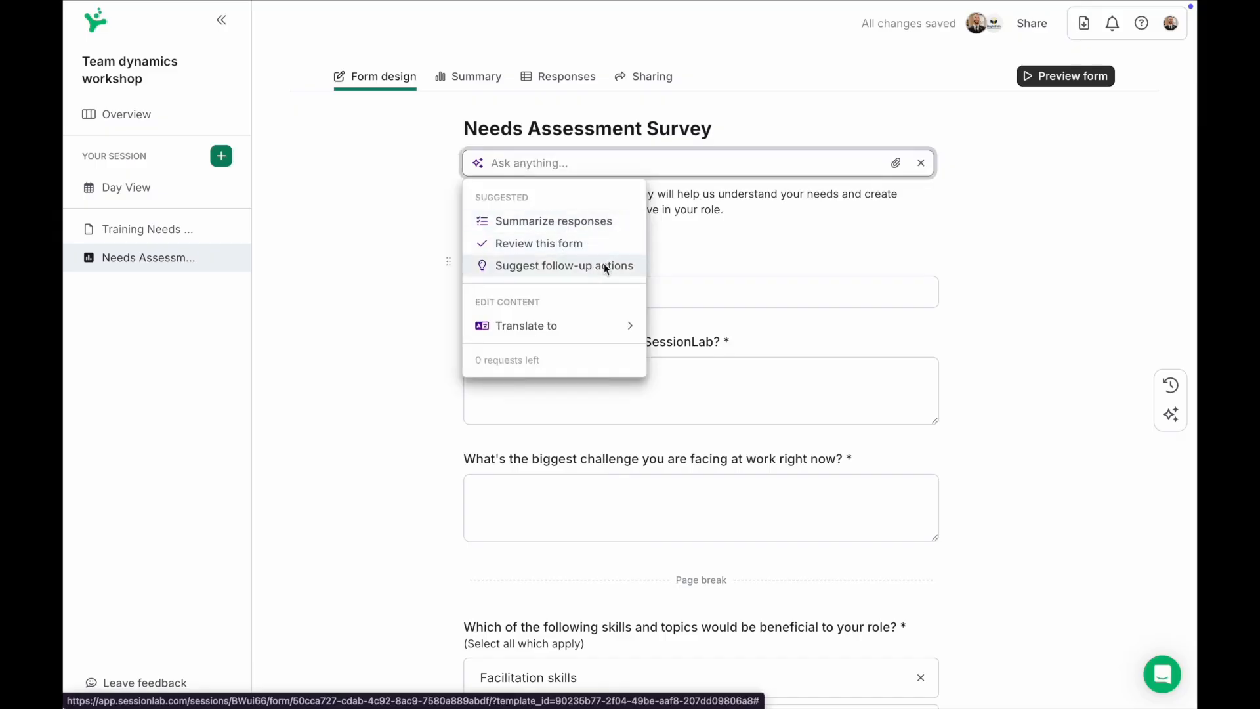
click(688, 242)
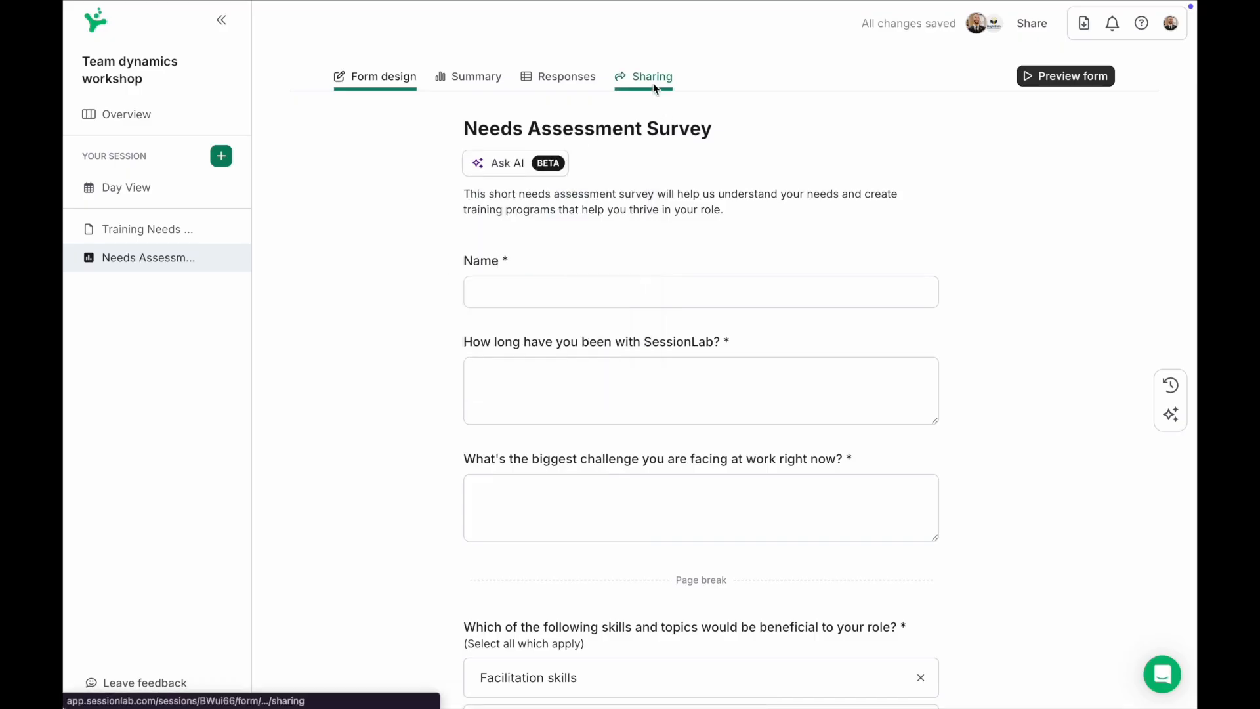
Publish the needs assessment form for participants and select its sharing link.
click(653, 82)
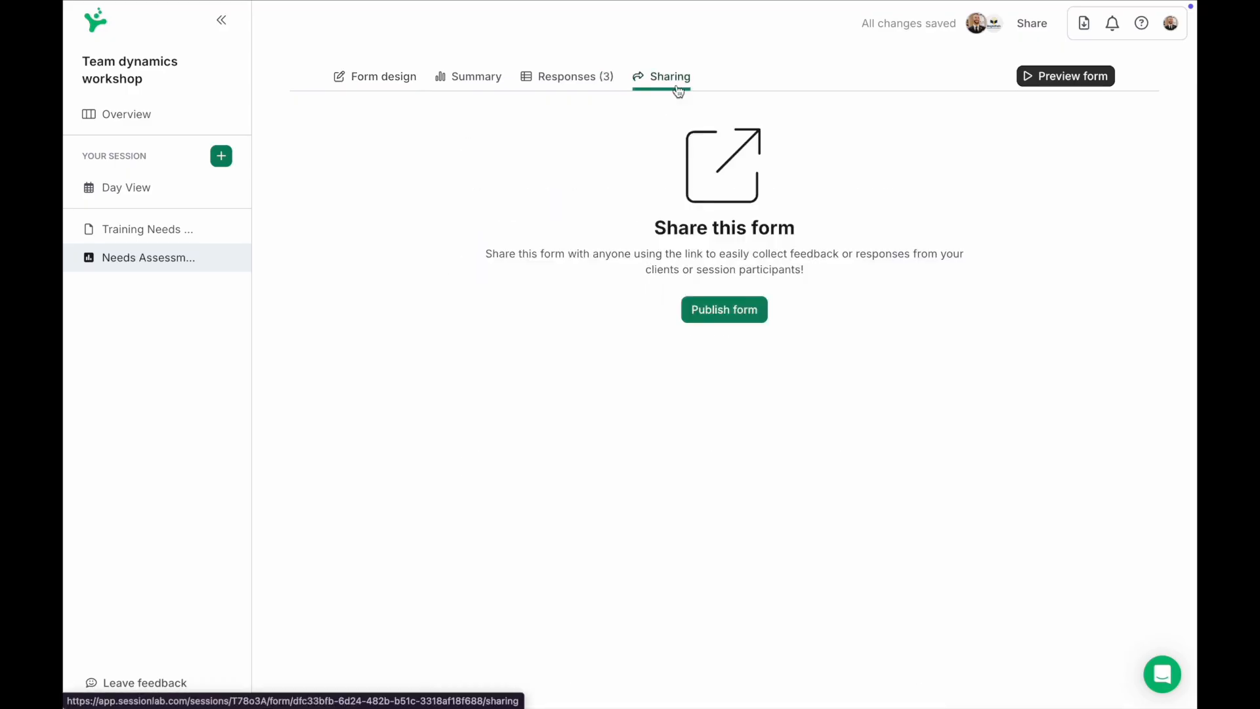
click(746, 309)
click(746, 174)
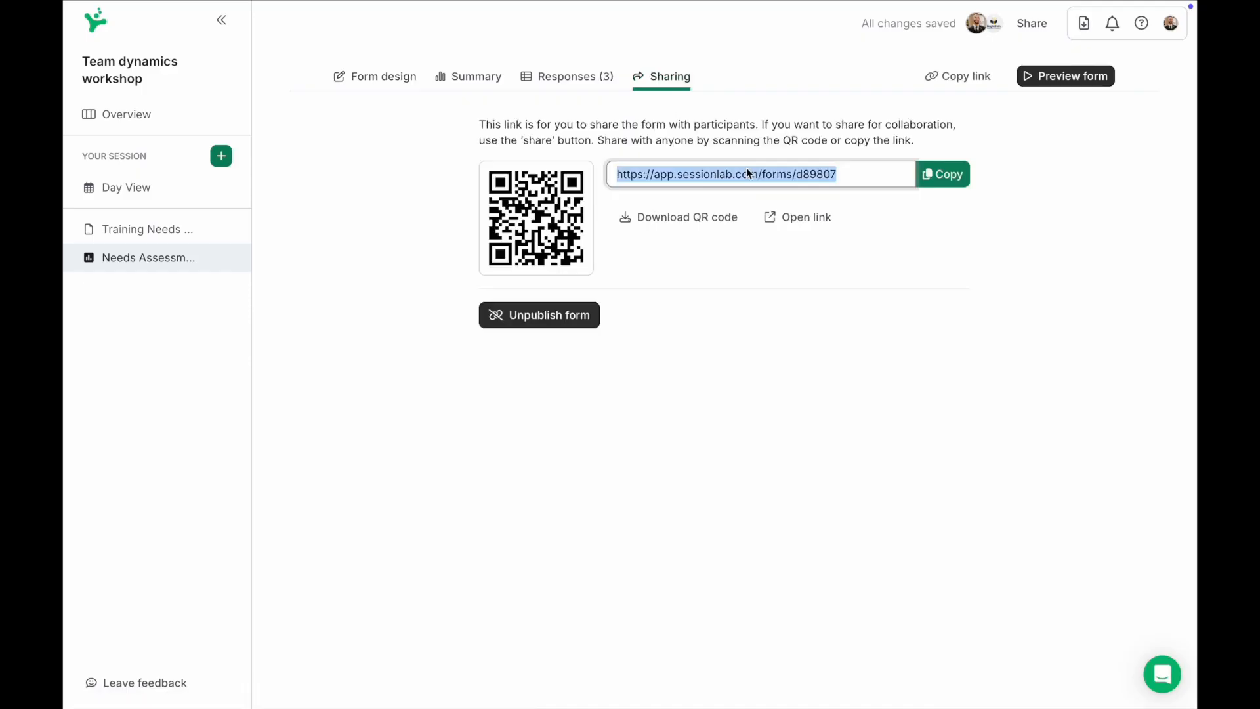
Review the form's individual responses across the question columns, and its response summary.
click(551, 70)
scroll(674, 309, left, 5)
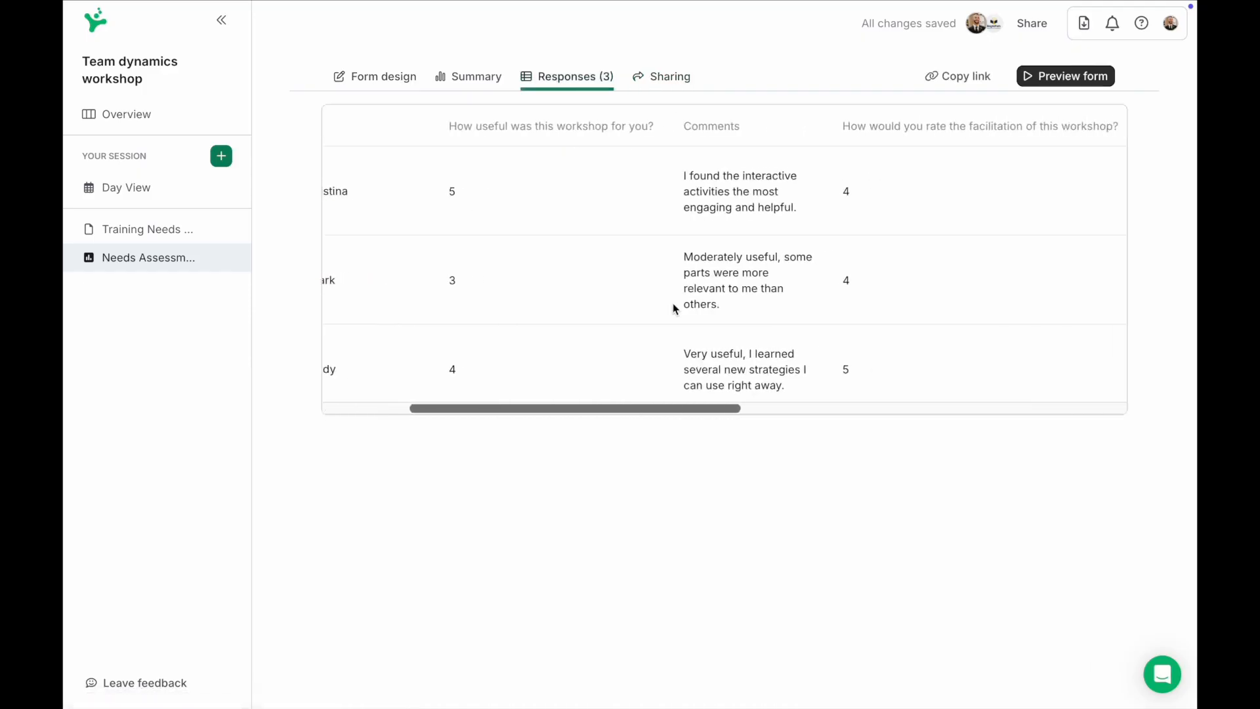
click(471, 79)
scroll(578, 302, down, 3)
scroll(579, 312, up, 3)
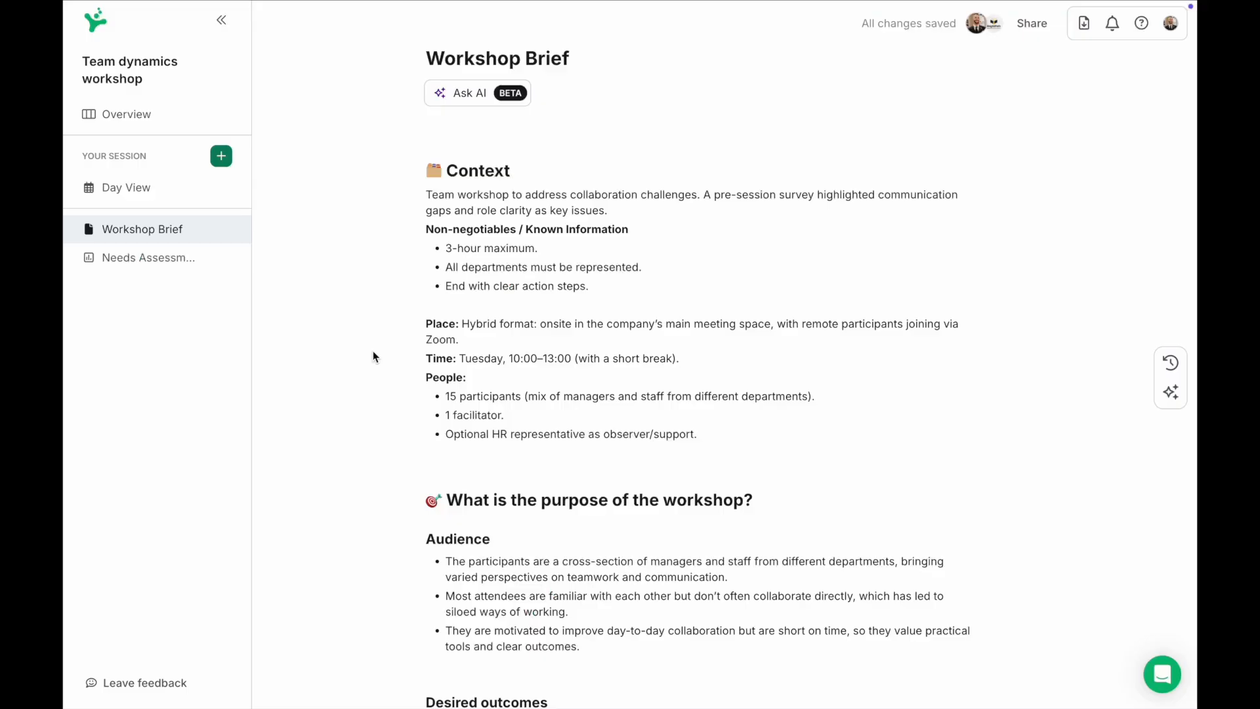
Review the Workshop Brief and have the AI create an agenda from its content.
scroll(373, 355, down, 3)
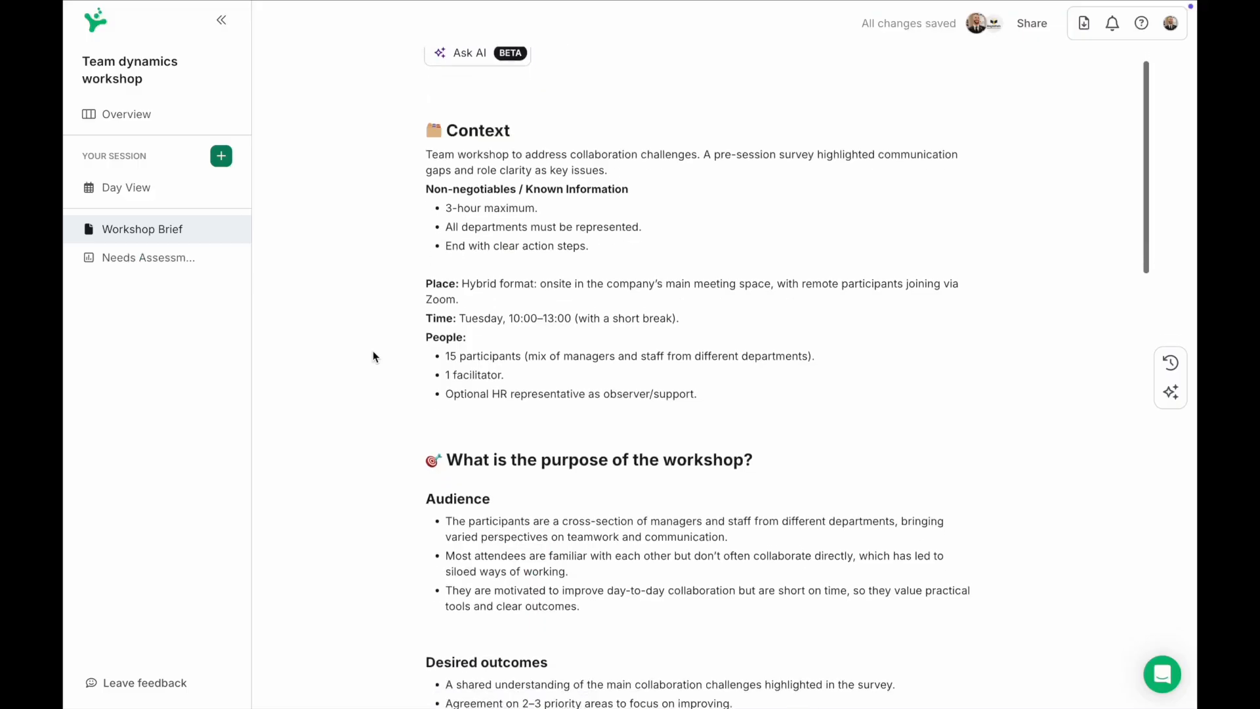
scroll(373, 354, down, 1)
scroll(373, 354, up, 1)
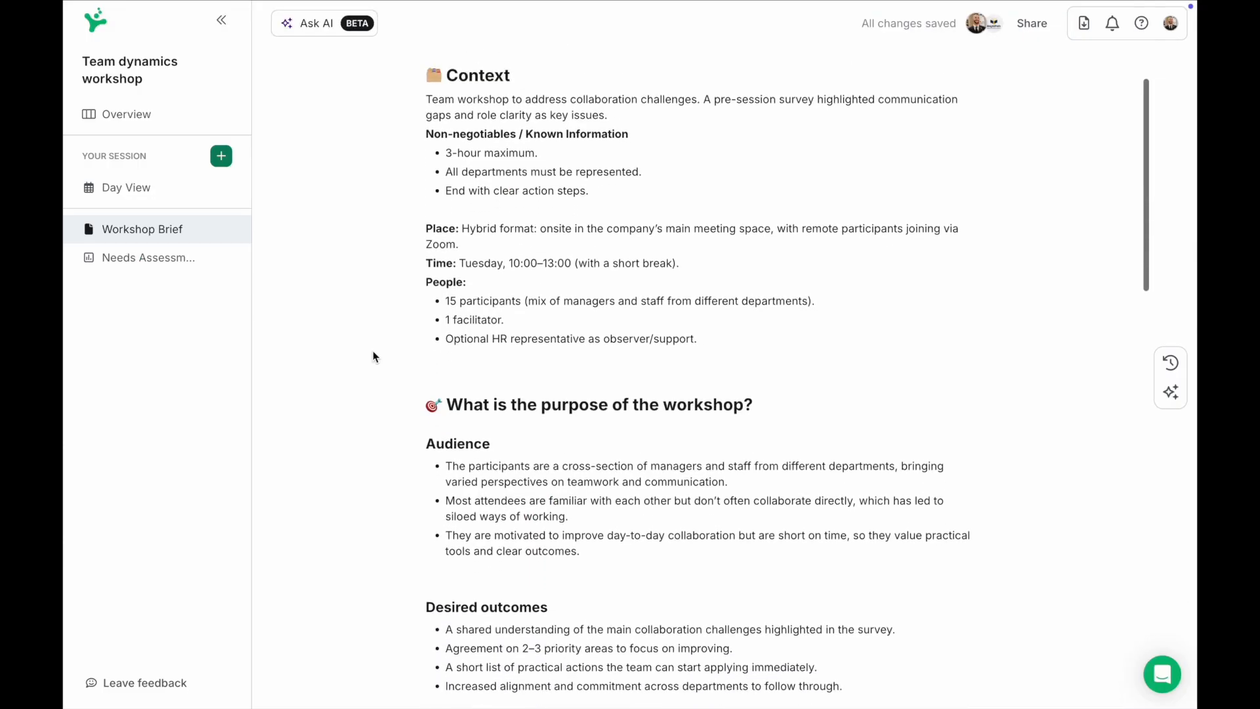
scroll(373, 357, up, 1)
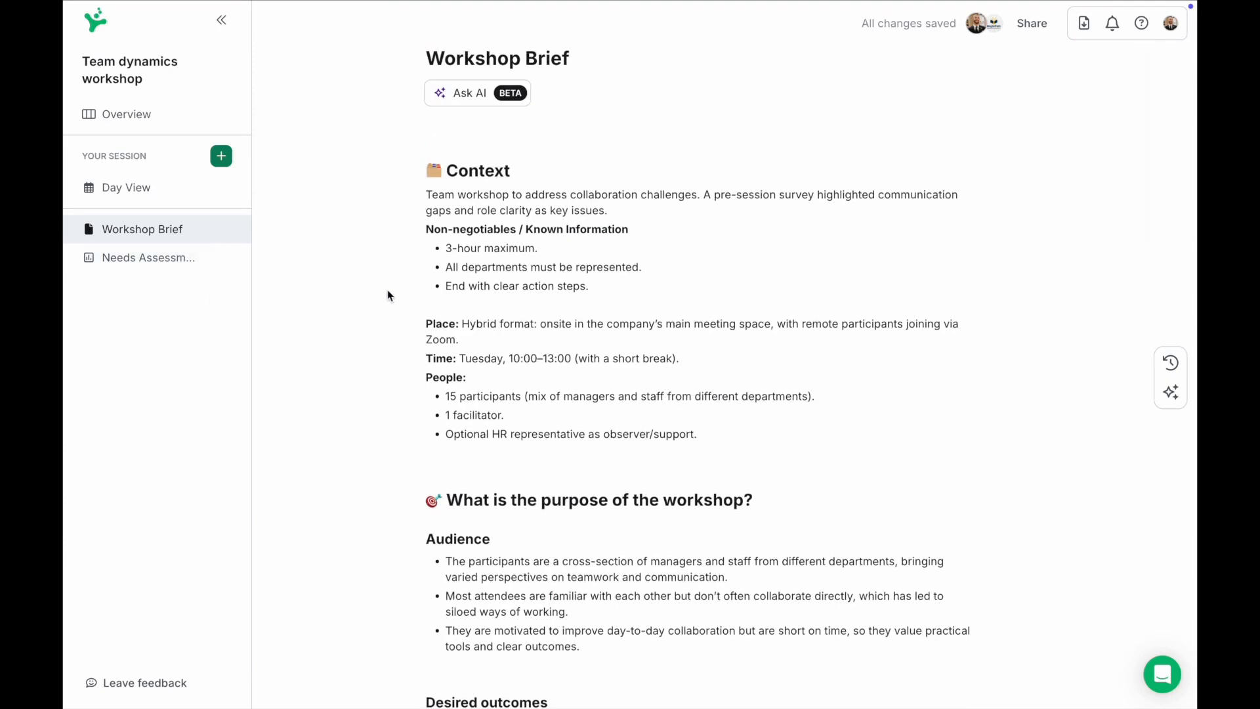
click(513, 97)
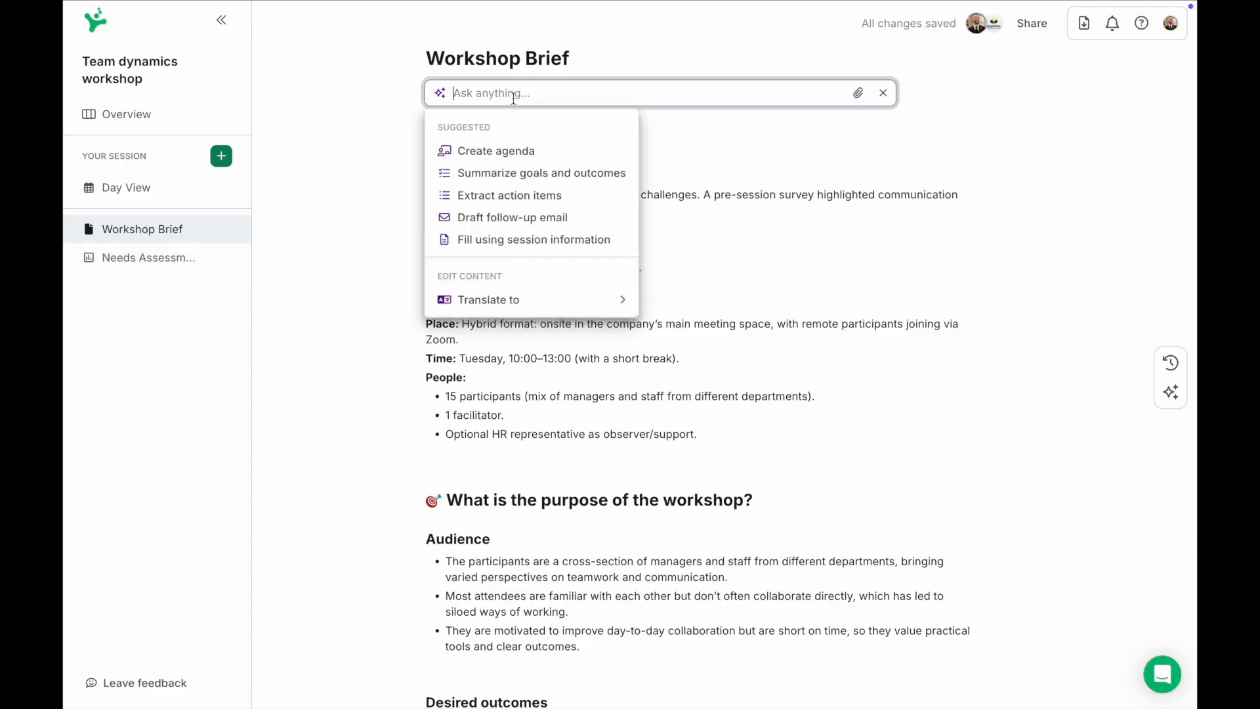
click(513, 150)
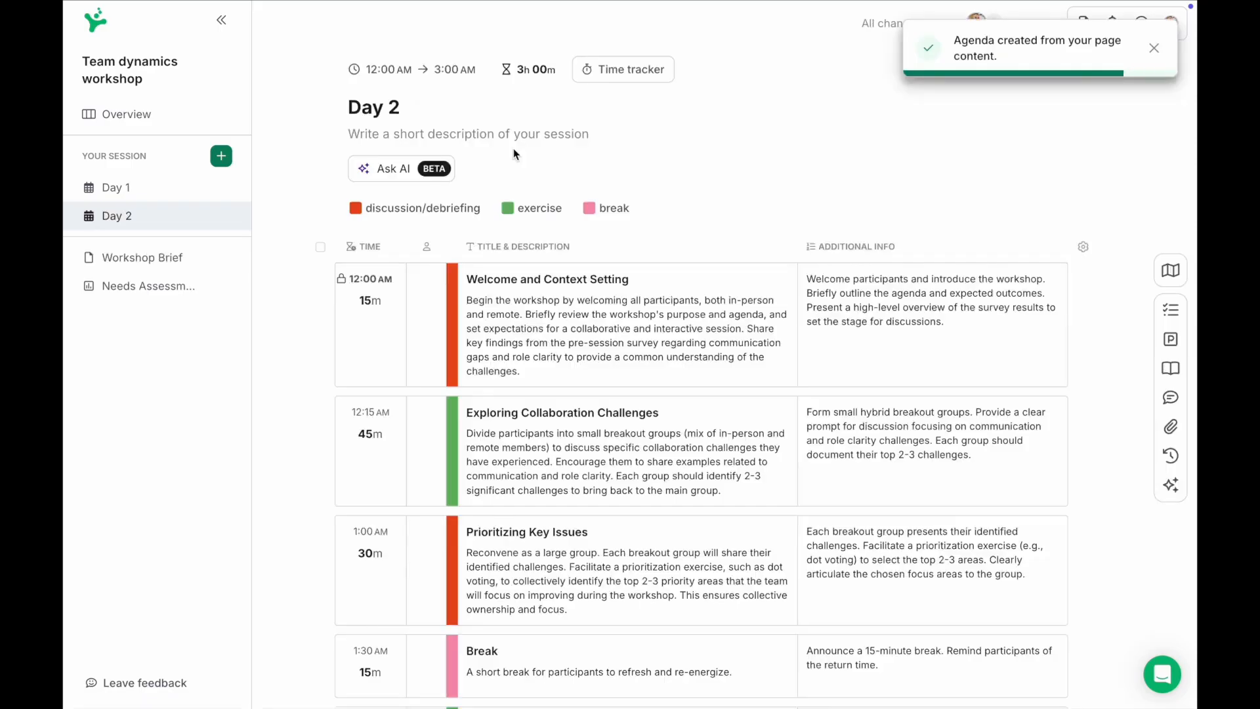
Look through the generated Day 2 agenda's blocks and at the item types that can be added to the session.
scroll(513, 153, down, 2)
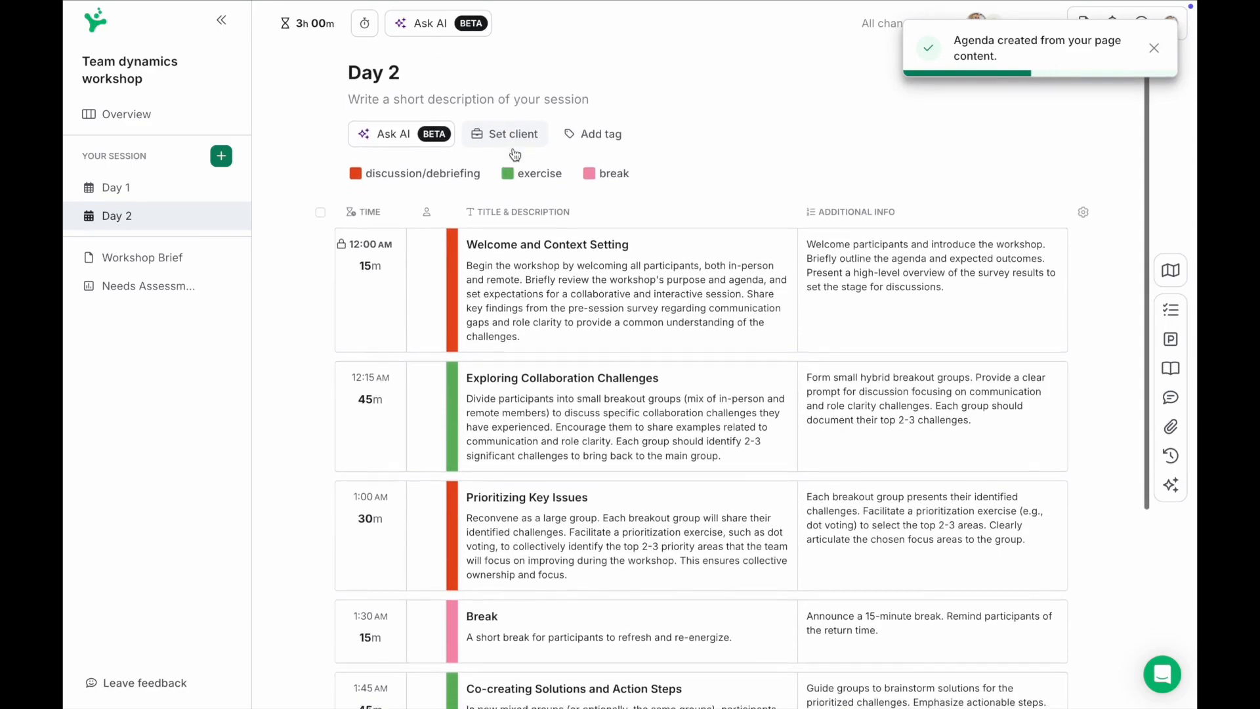
scroll(513, 153, down, 2)
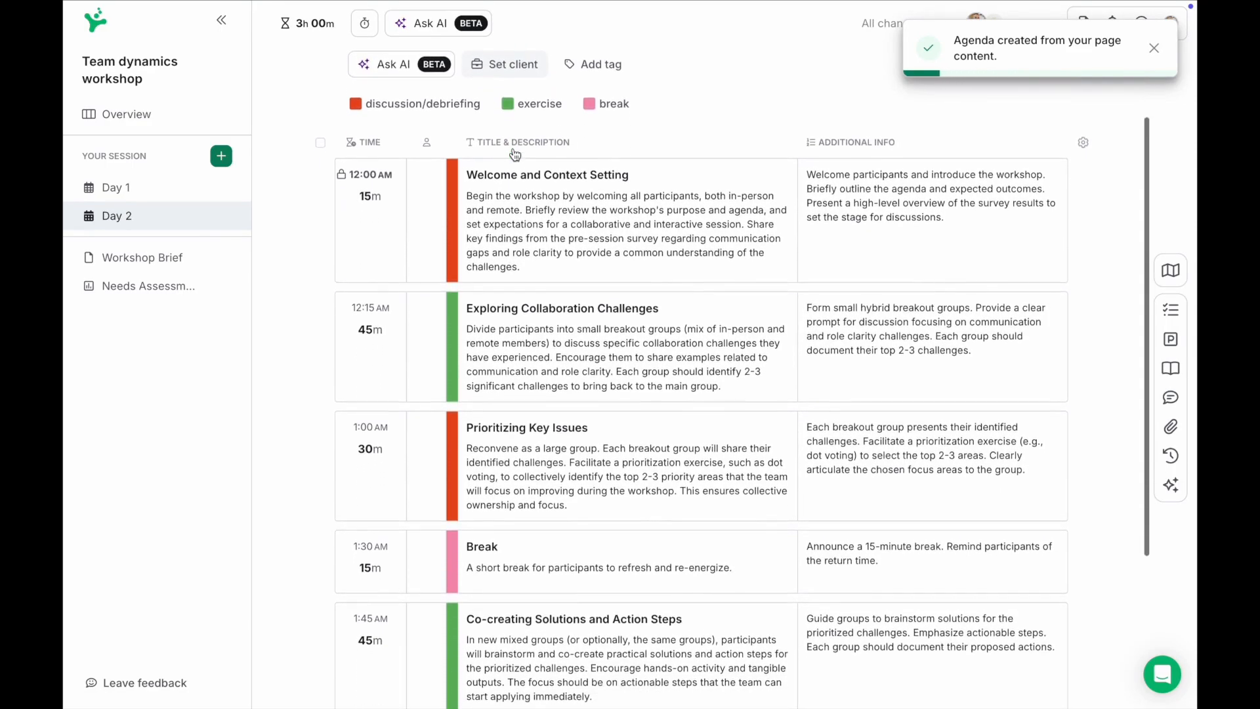
scroll(514, 154, down, 2)
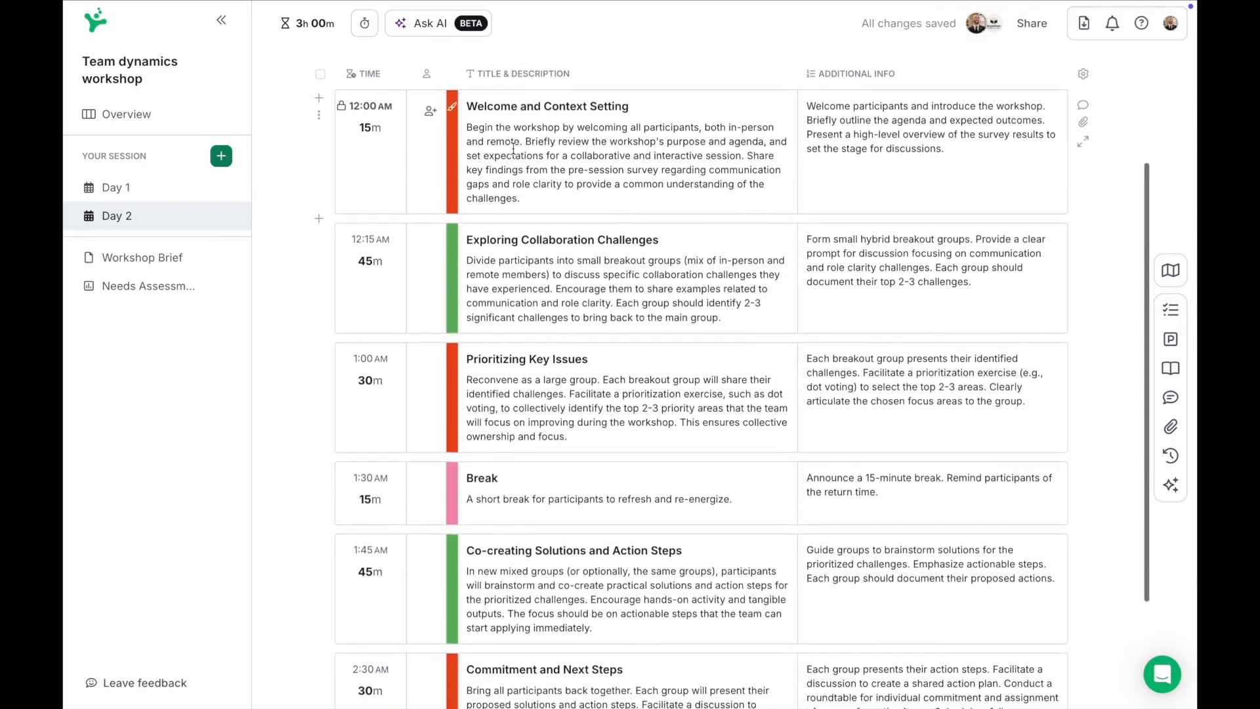
scroll(513, 147, up, 3)
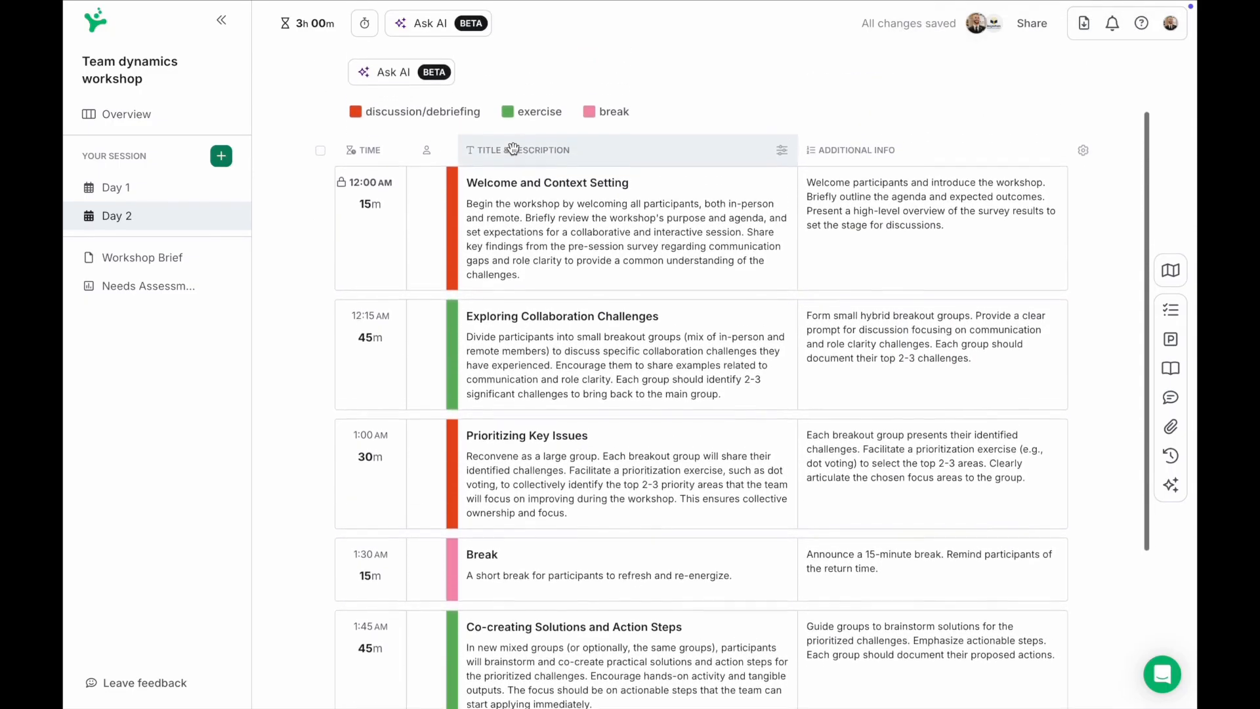
scroll(513, 149, up, 3)
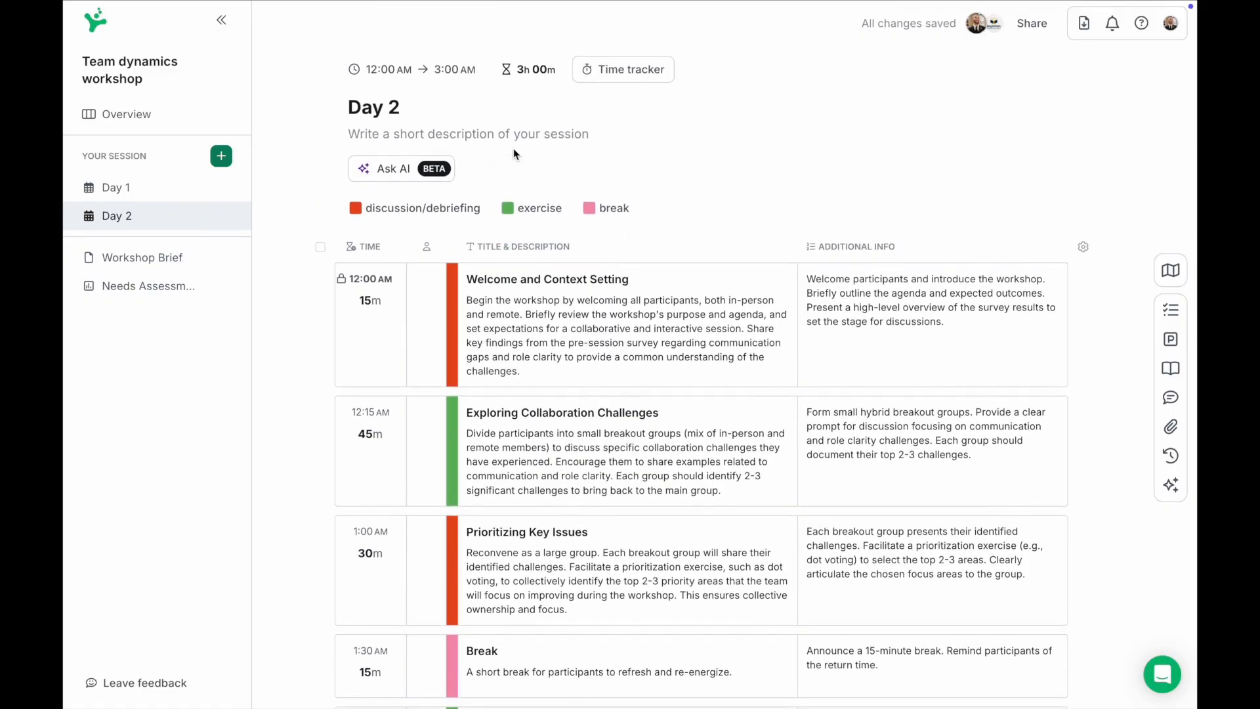
click(221, 155)
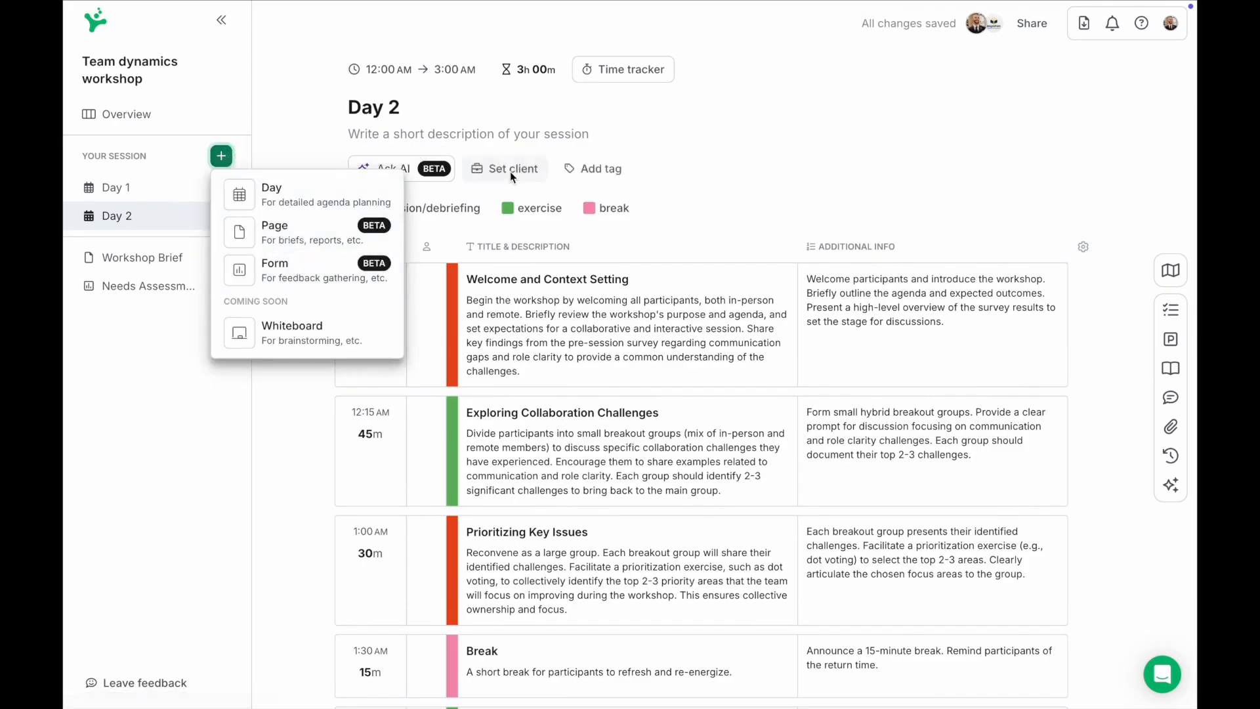
click(811, 221)
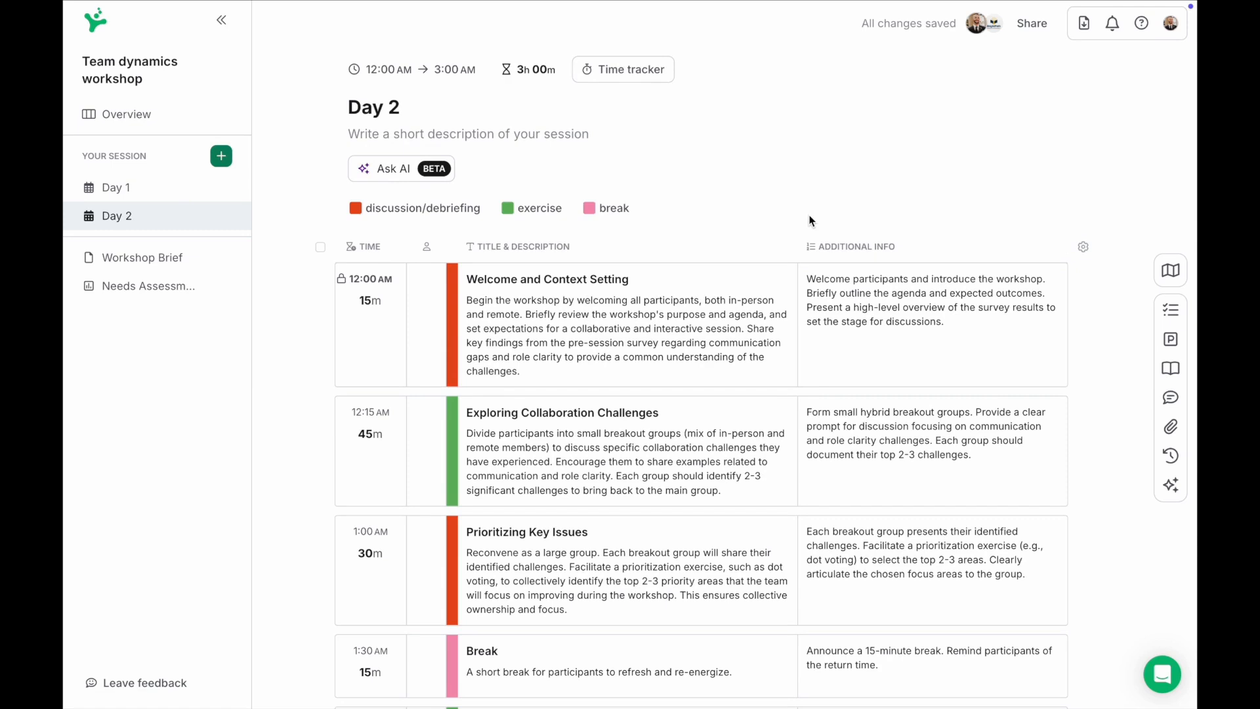